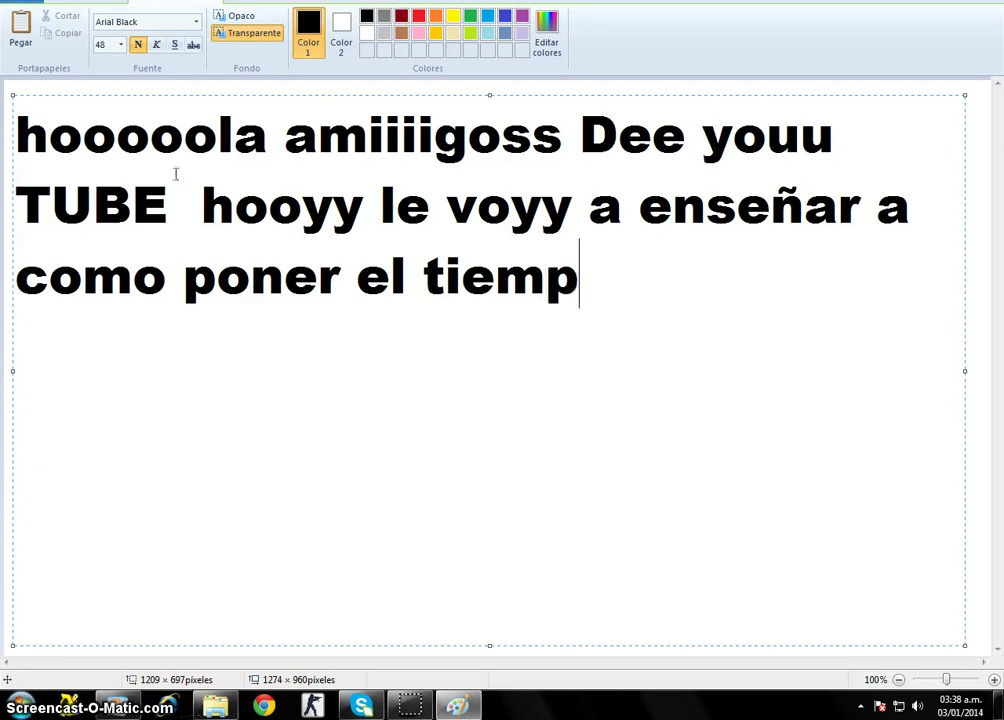
# Type the greeting on the canvas through 'po en su computadoraa XDD y otras ocoasas'.
pyautogui.write('o en su c')
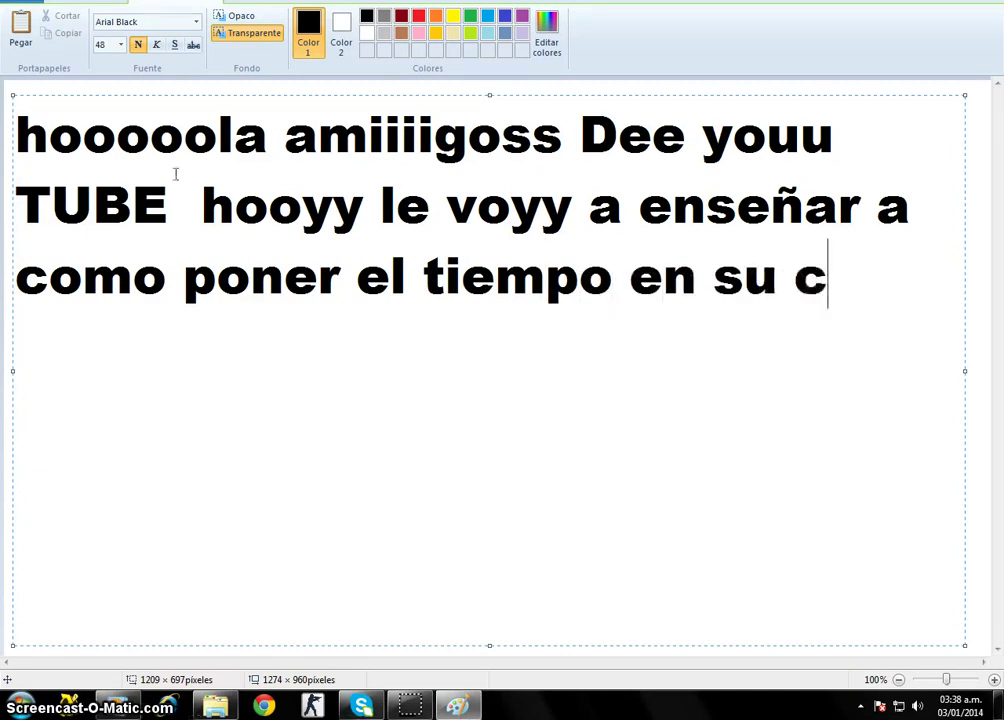
pyautogui.write('omputa')
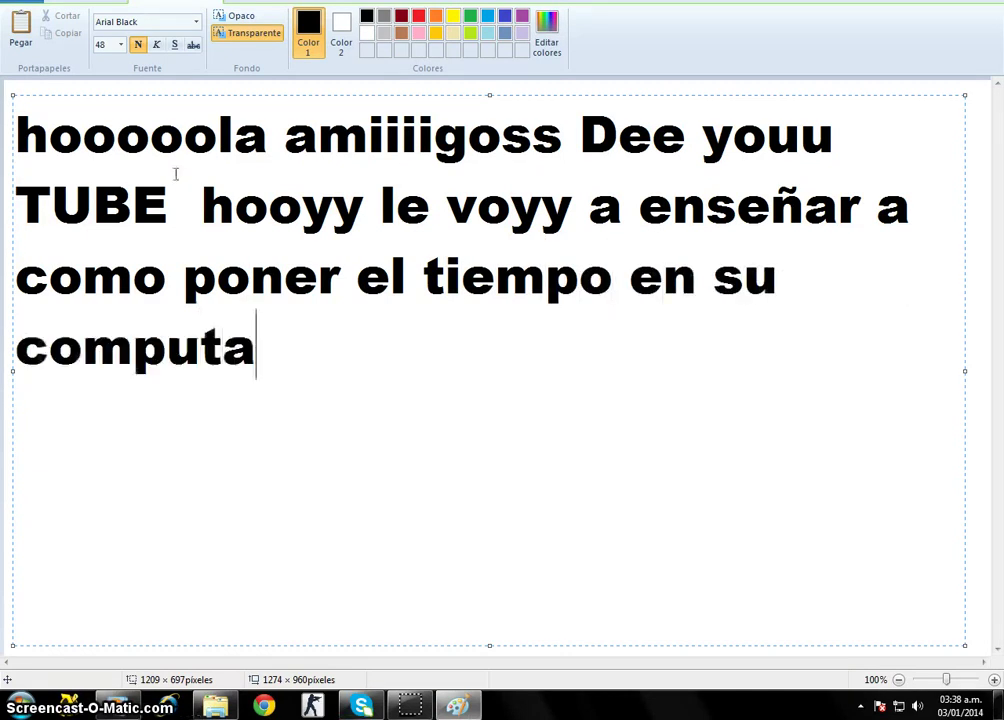
pyautogui.write('doraaa XDD A')
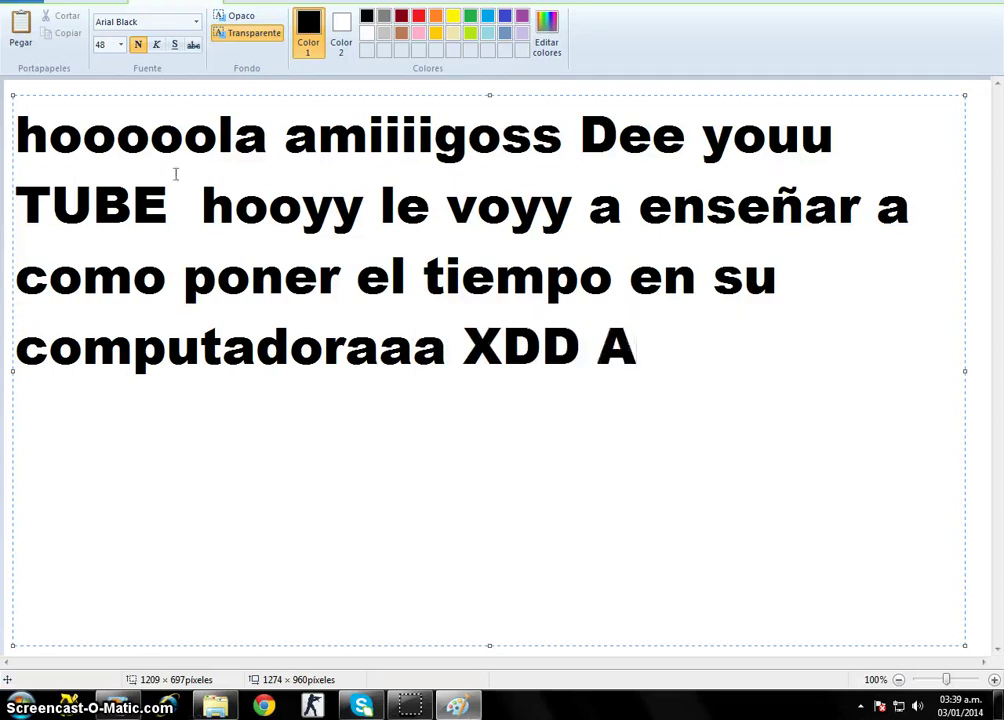
pyautogui.press('BackSpace')
pyautogui.write('y otr')
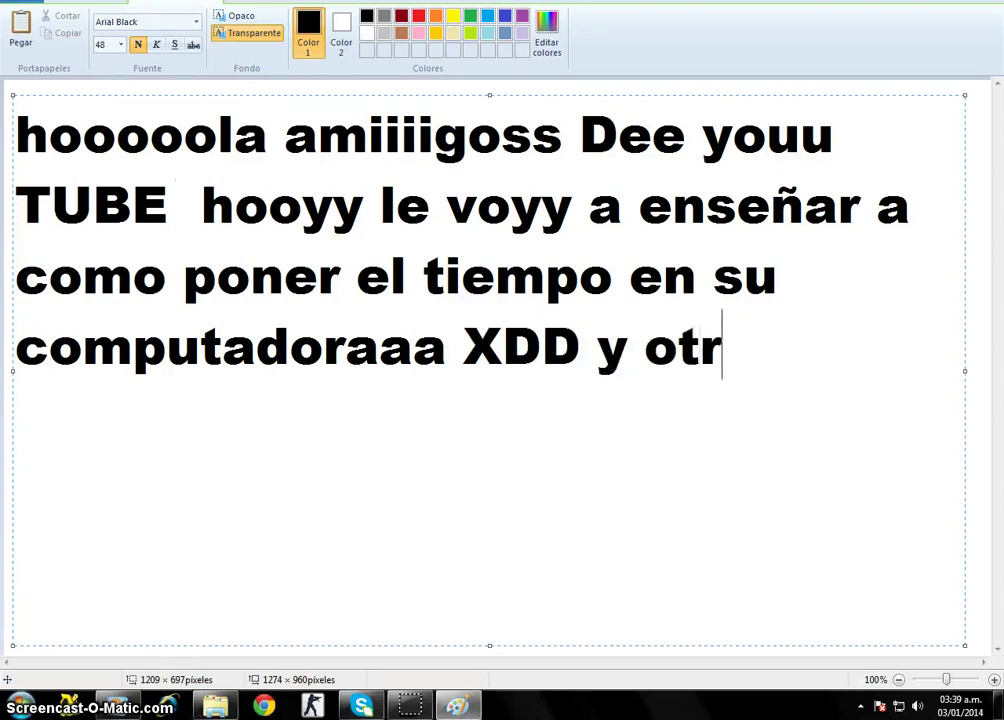
pyautogui.write('as o')
pyautogui.write('coasas')
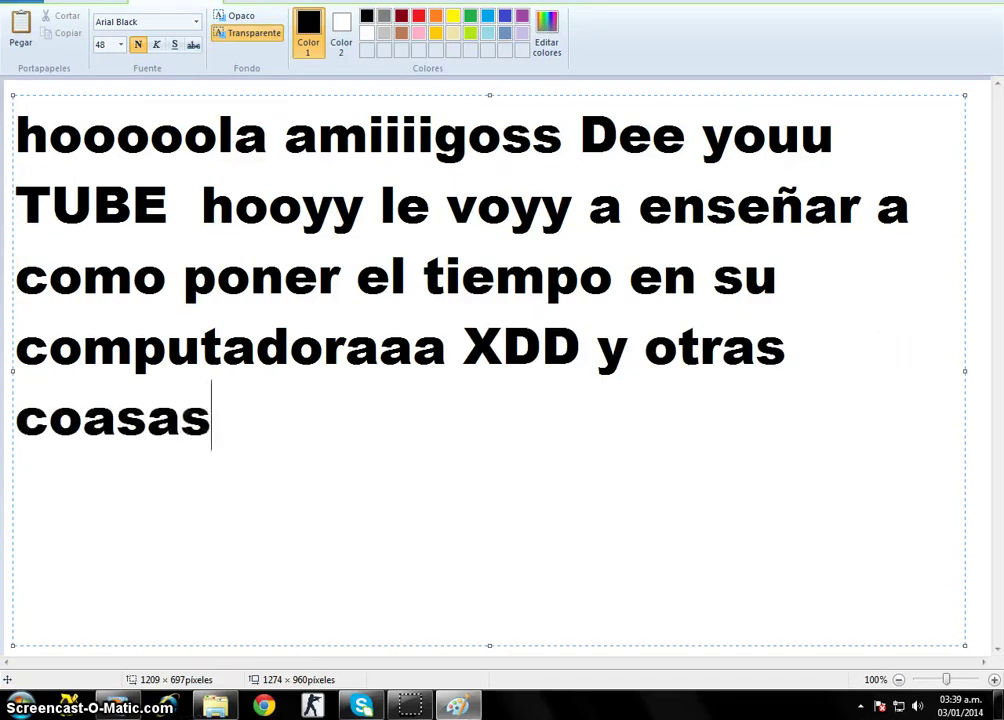
# Correct 'ocoasas' to 'cosas', add 'para eso agan lo que voy hac', then a capitalised greeting to a friend.
pyautogui.press('BackSpace')
pyautogui.press('BackSpace')
pyautogui.write('as')
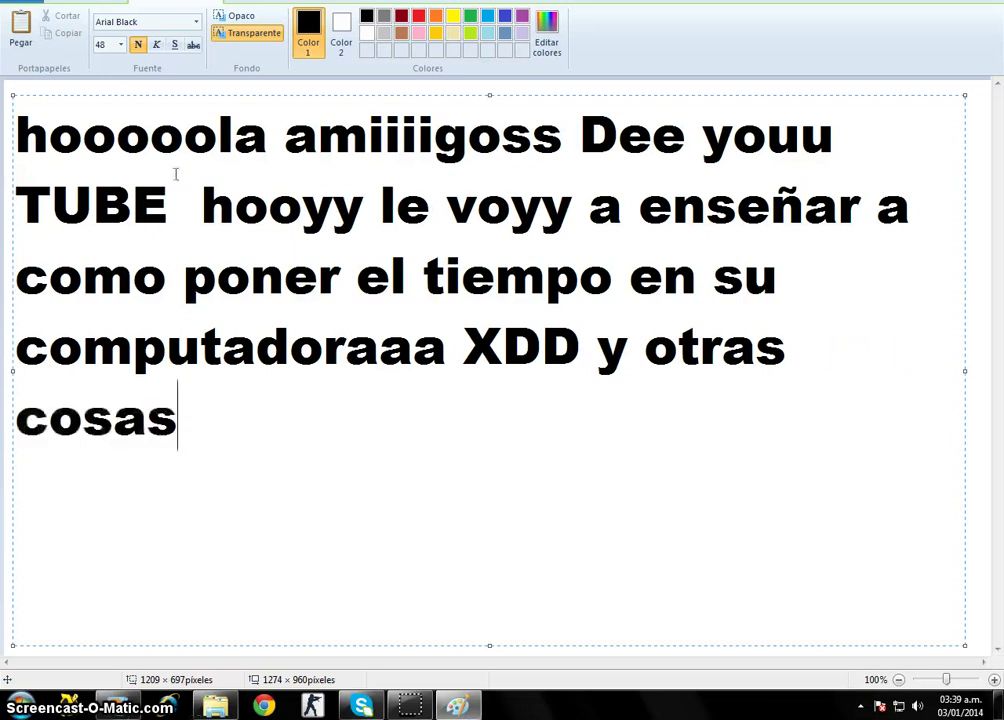
pyautogui.write(' para eso ag')
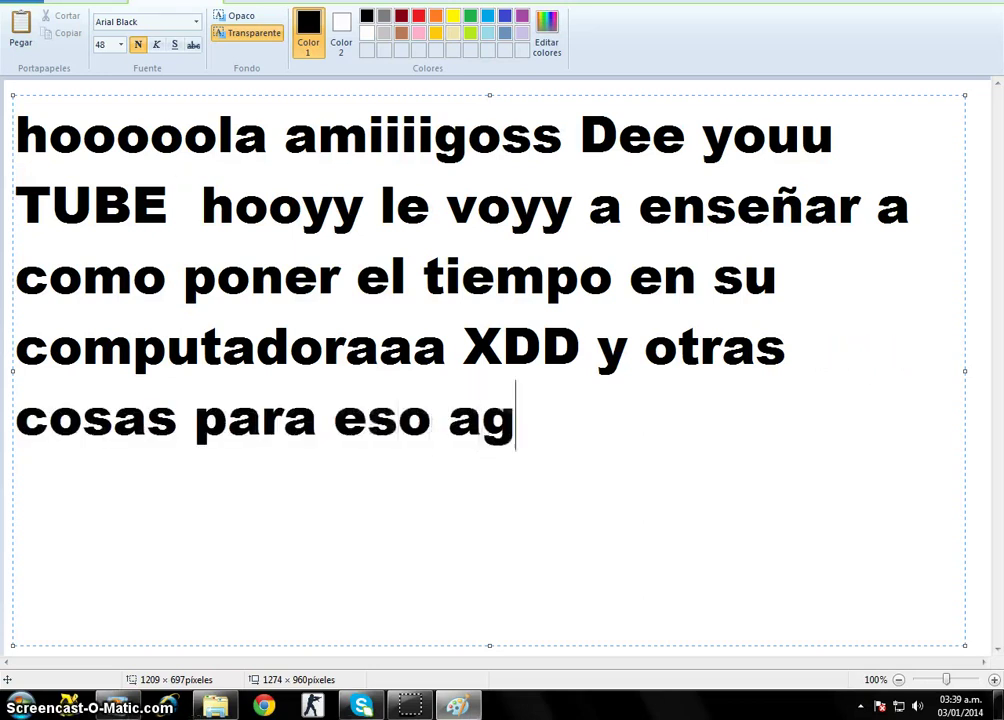
pyautogui.write('an lo qu')
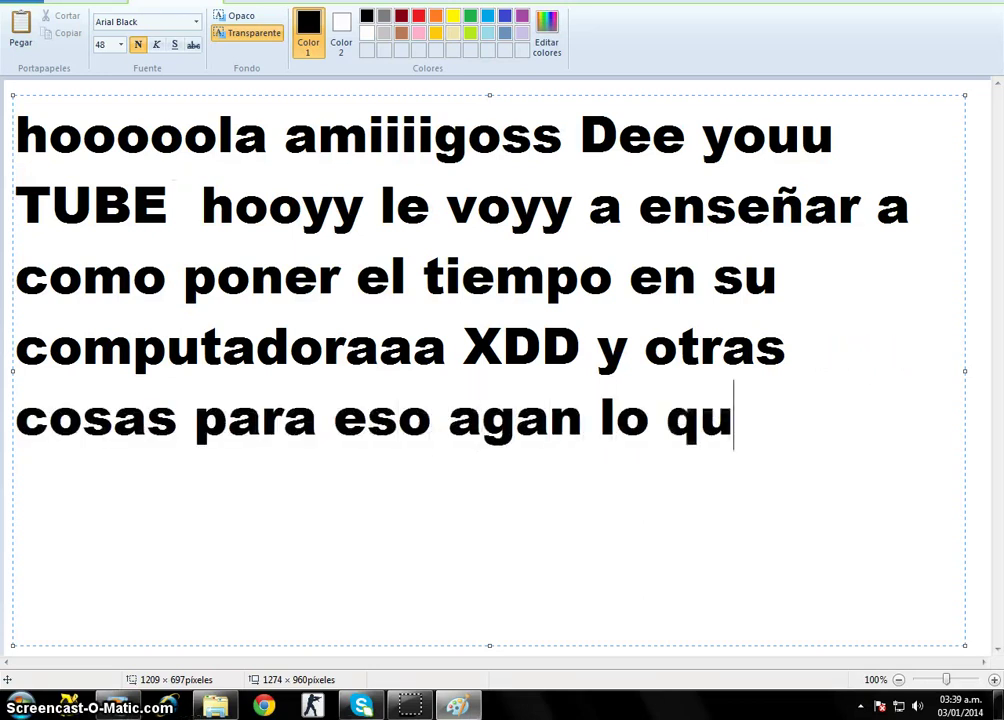
pyautogui.write('e voy hacer  y')
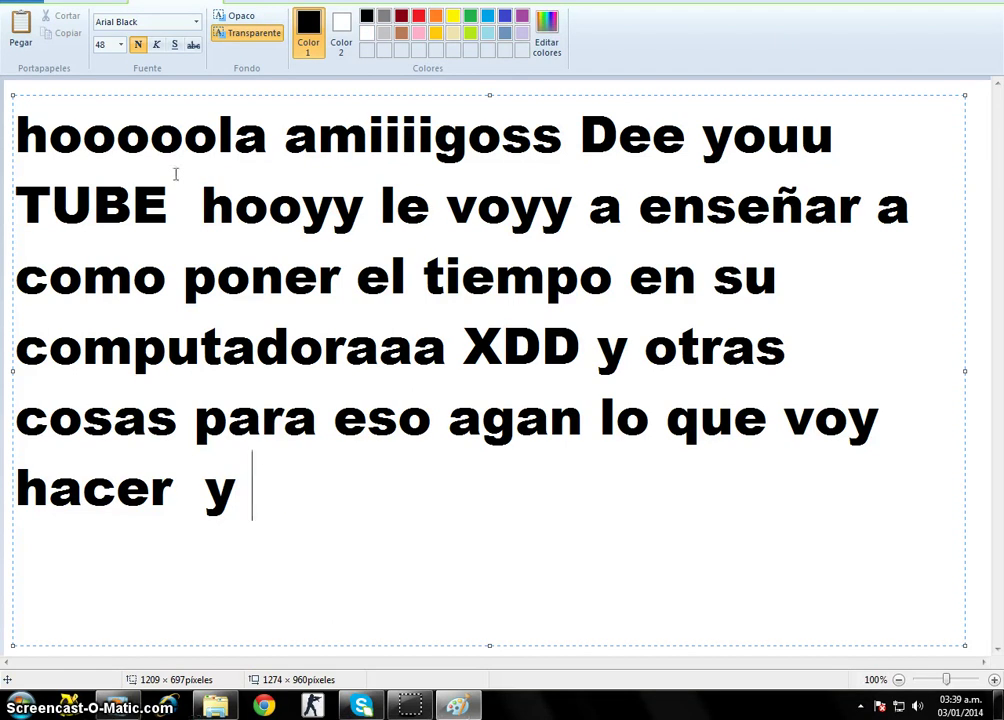
pyautogui.write('QUERI')
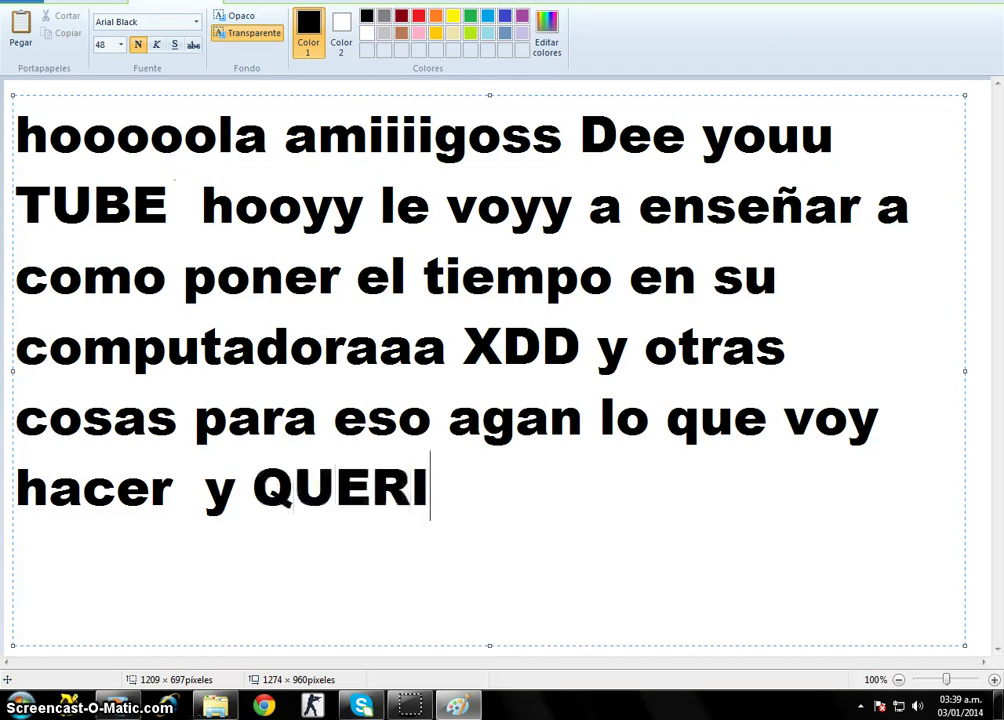
pyautogui.write('A MANDAR U')
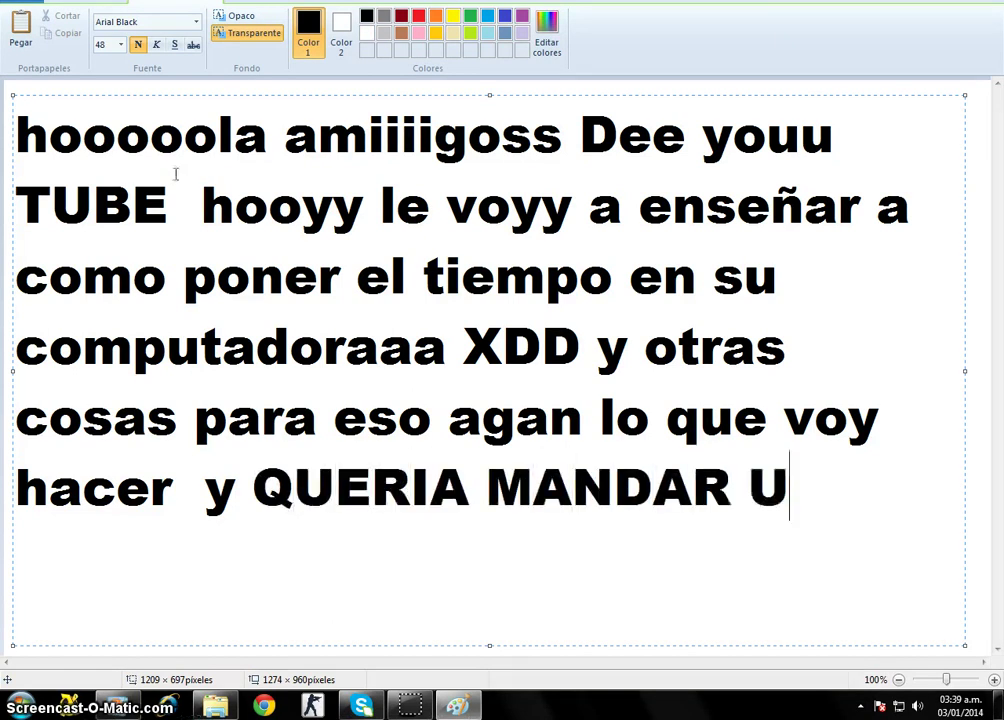
pyautogui.write('N ENORME SALUDO')
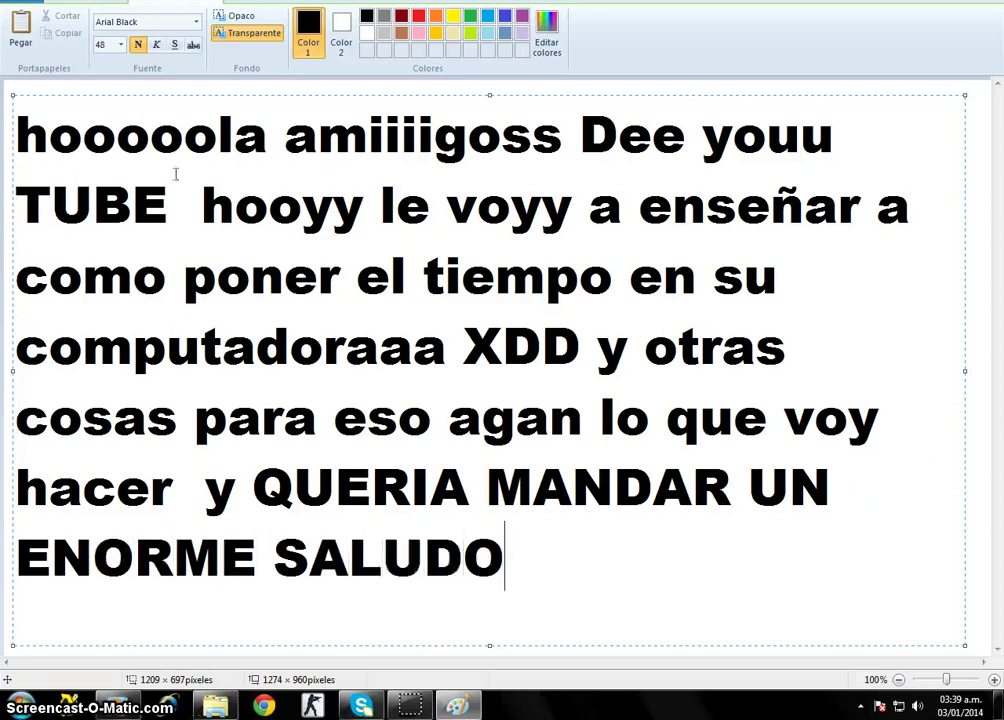
pyautogui.write(' A MI AMIG')
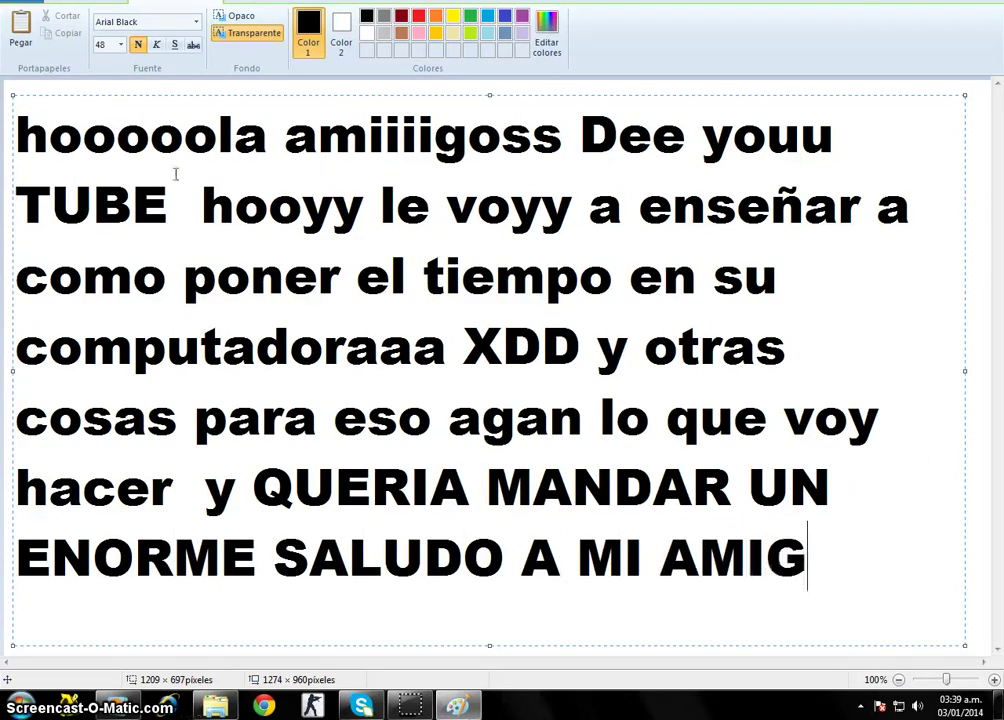
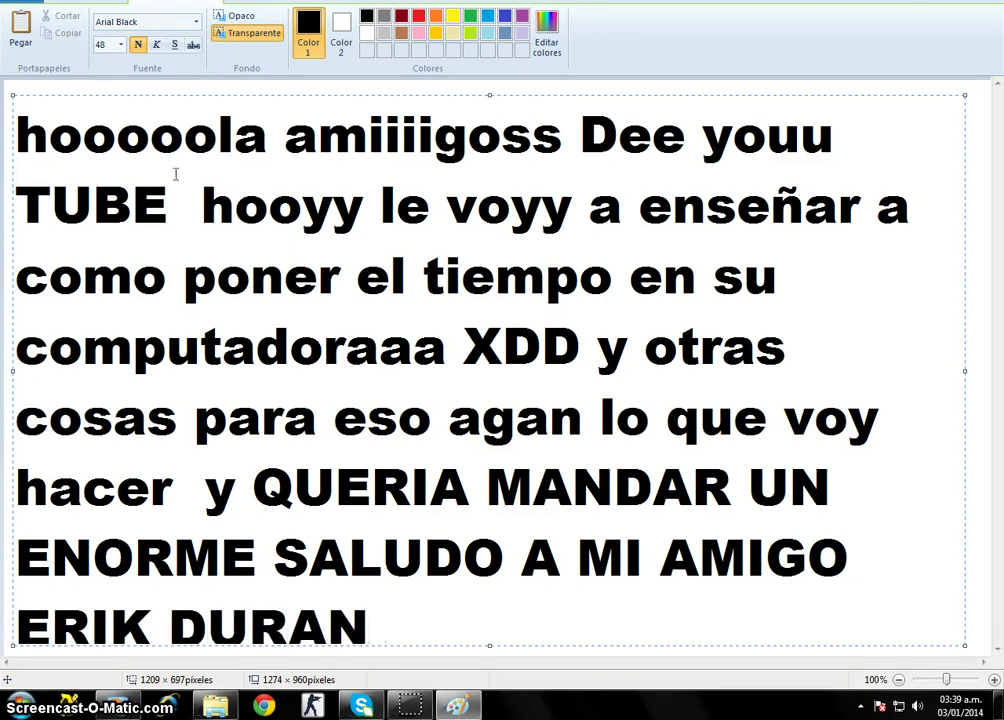
# Erase the greeting-to-a-friend sentence back to 'lo que vo'.
pyautogui.press('BackSpace')
pyautogui.press('BackSpace')
pyautogui.press('BackSpace')
pyautogui.press('BackSpace')
pyautogui.press('BackSpace')
pyautogui.press('BackSpace')
pyautogui.press('BackSpace')
pyautogui.press('BackSpace')
pyautogui.press('BackSpace')
pyautogui.press('BackSpace')
pyautogui.press('BackSpace')
pyautogui.press('BackSpace')
pyautogui.press('BackSpace')
pyautogui.press('BackSpace')
pyautogui.press('BackSpace')
pyautogui.press('BackSpace')
pyautogui.press('BackSpace')
pyautogui.press('BackSpace')
pyautogui.press('BackSpace')
pyautogui.press('BackSpace')
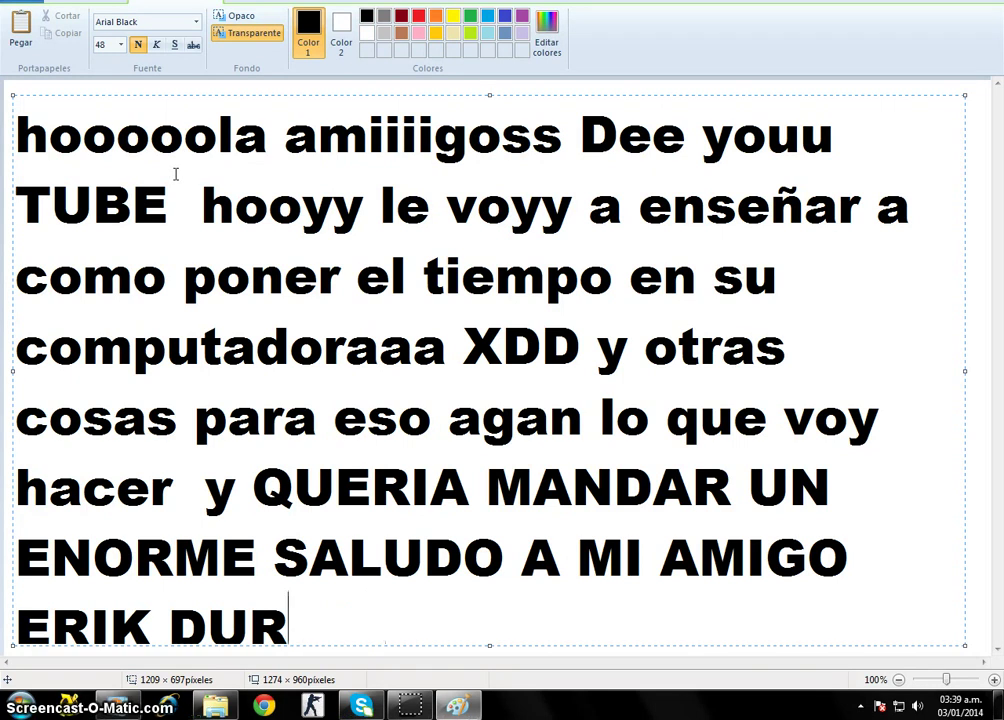
pyautogui.press('BackSpace')
pyautogui.press('BackSpace')
pyautogui.press('BackSpace')
pyautogui.press('BackSpace')
pyautogui.press('BackSpace')
pyautogui.press('BackSpace')
pyautogui.press('BackSpace')
pyautogui.press('BackSpace')
pyautogui.press('BackSpace')
pyautogui.press('BackSpace')
pyautogui.press('BackSpace')
pyautogui.press('BackSpace')
pyautogui.press('BackSpace')
pyautogui.press('BackSpace')
pyautogui.press('BackSpace')
pyautogui.press('BackSpace')
pyautogui.press('BackSpace')
pyautogui.press('BackSpace')
pyautogui.press('BackSpace')
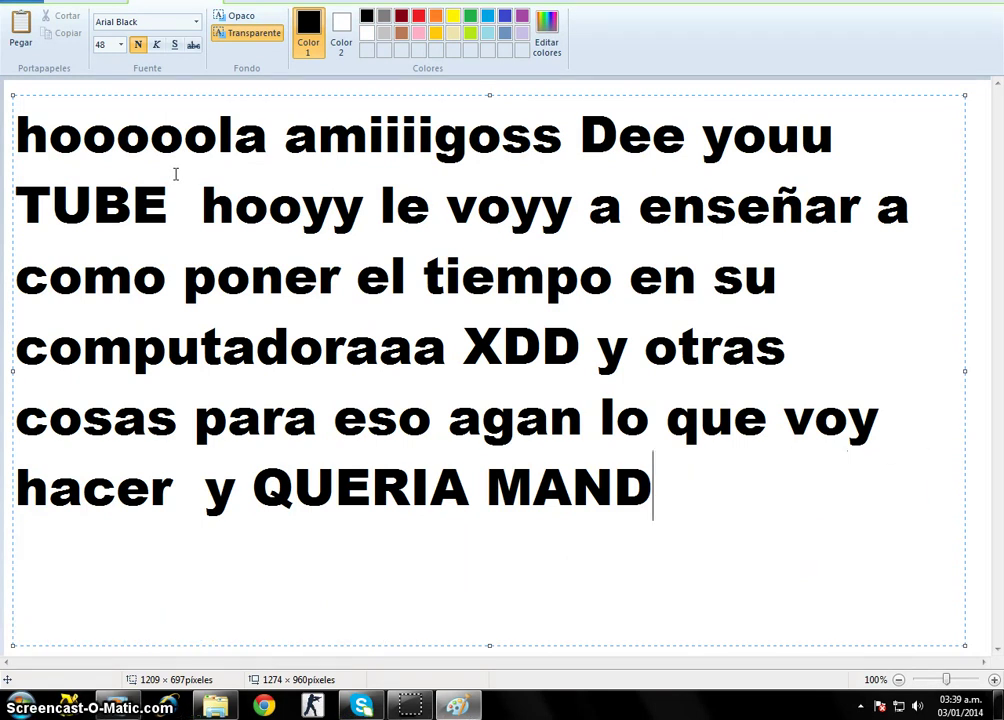
pyautogui.press('BackSpace')
pyautogui.press('BackSpace')
pyautogui.press('BackSpace')
pyautogui.press('BackSpace')
pyautogui.press('BackSpace')
pyautogui.press('BackSpace')
pyautogui.press('BackSpace')
pyautogui.press('BackSpace')
pyautogui.press('BackSpace')
pyautogui.press('BackSpace')
pyautogui.press('BackSpace')
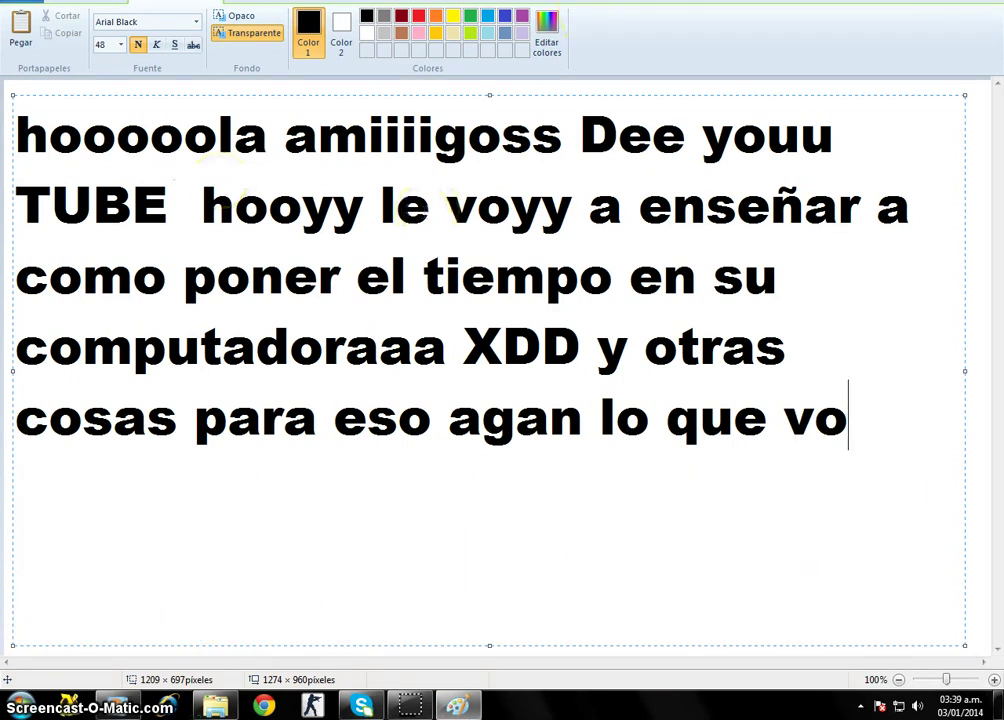
# Restore down the Paint window and close it without saving (No guardar).
pyautogui.press('super+Down')
pyautogui.click(917, 54)
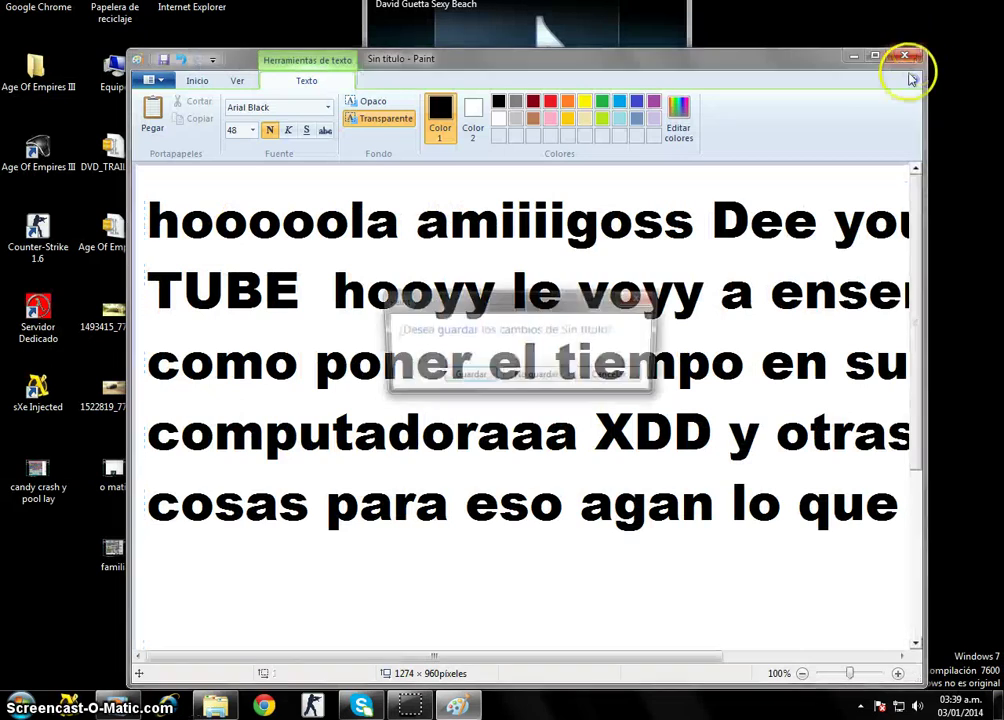
pyautogui.click(560, 373)
# Drag the Córdoba weather gadget down and left, then remove it from the desktop.
pyautogui.moveTo(668, 69)
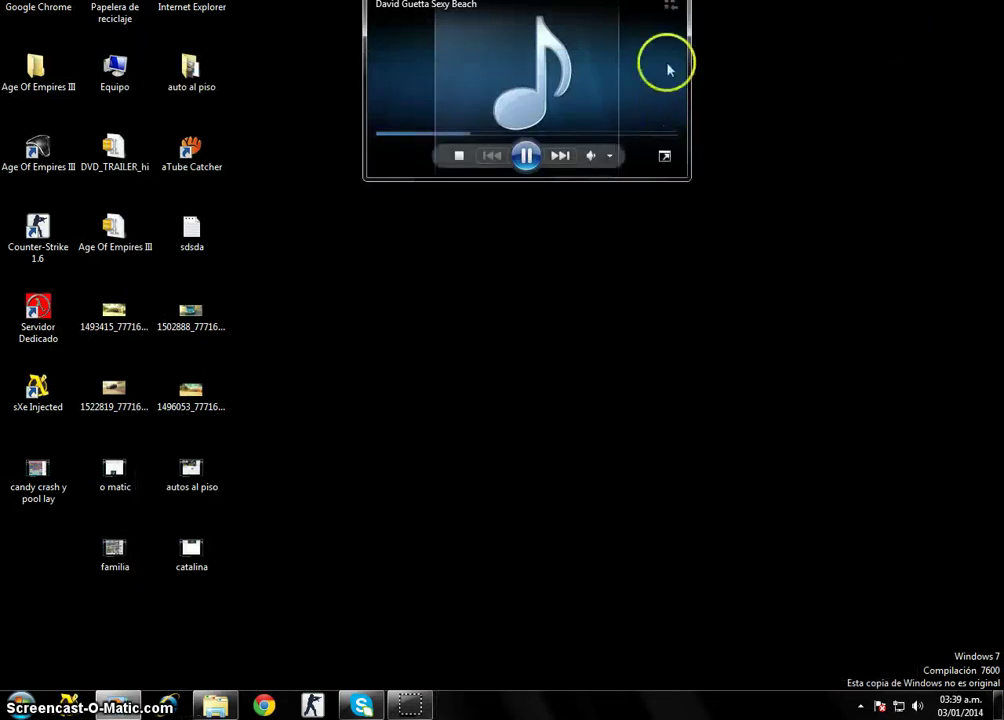
pyautogui.moveTo(538, 56); pyautogui.dragTo(540, 108)
pyautogui.moveTo(558, 173); pyautogui.dragTo(448, 173)
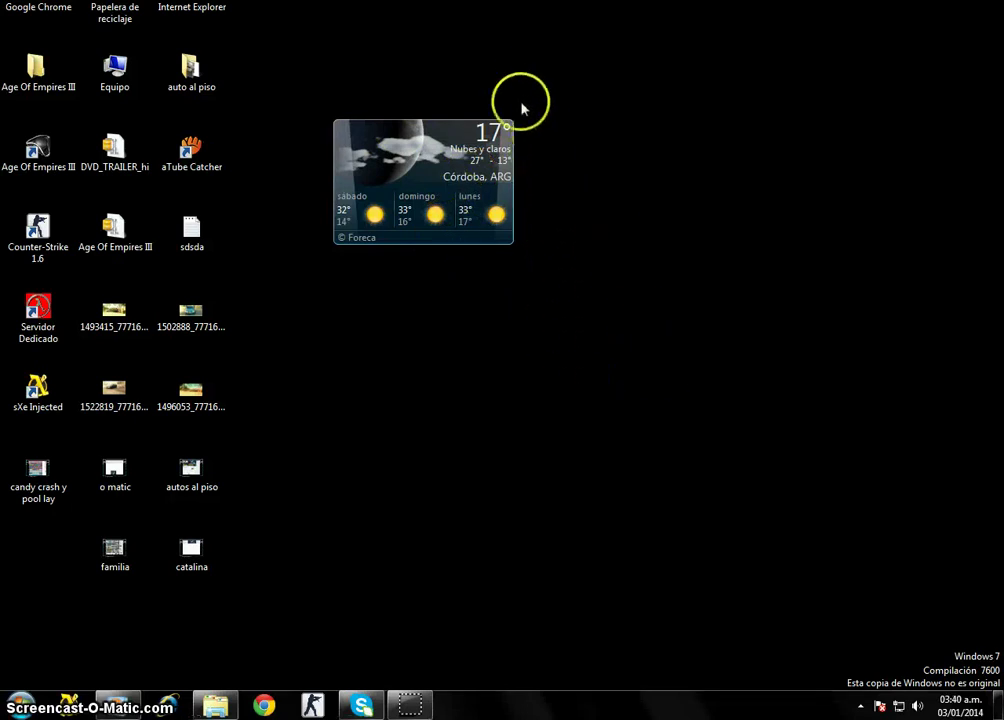
pyautogui.click(538, 112)
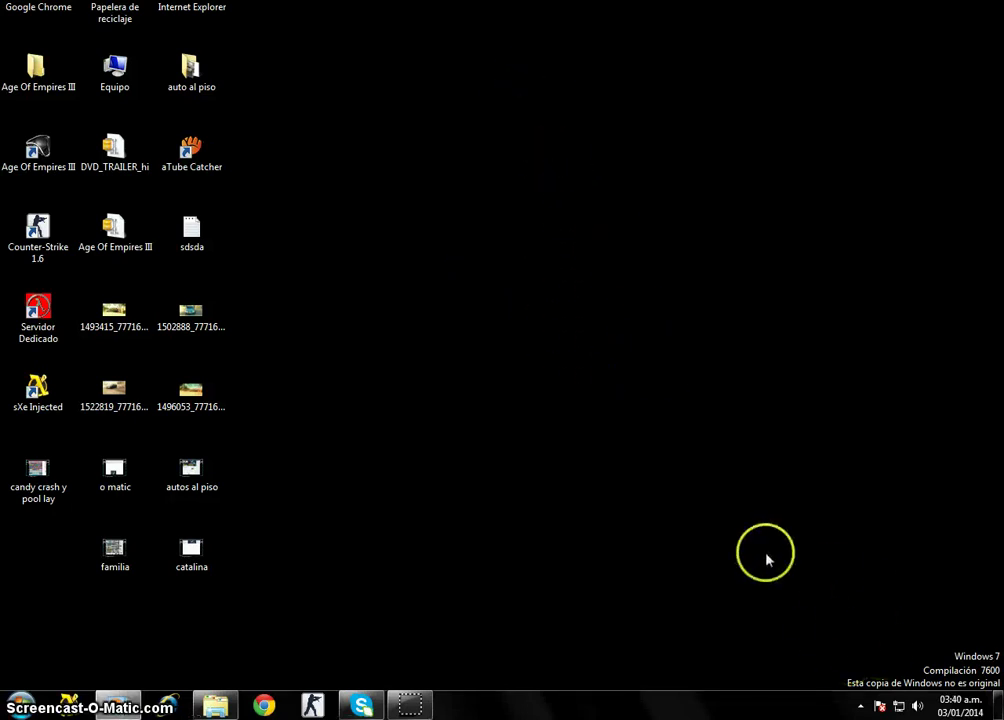
# Open the Gadgets gallery from the desktop's right-click menu.
pyautogui.rightClick(603, 466)
pyautogui.rightClick(463, 432)
pyautogui.click(463, 432)
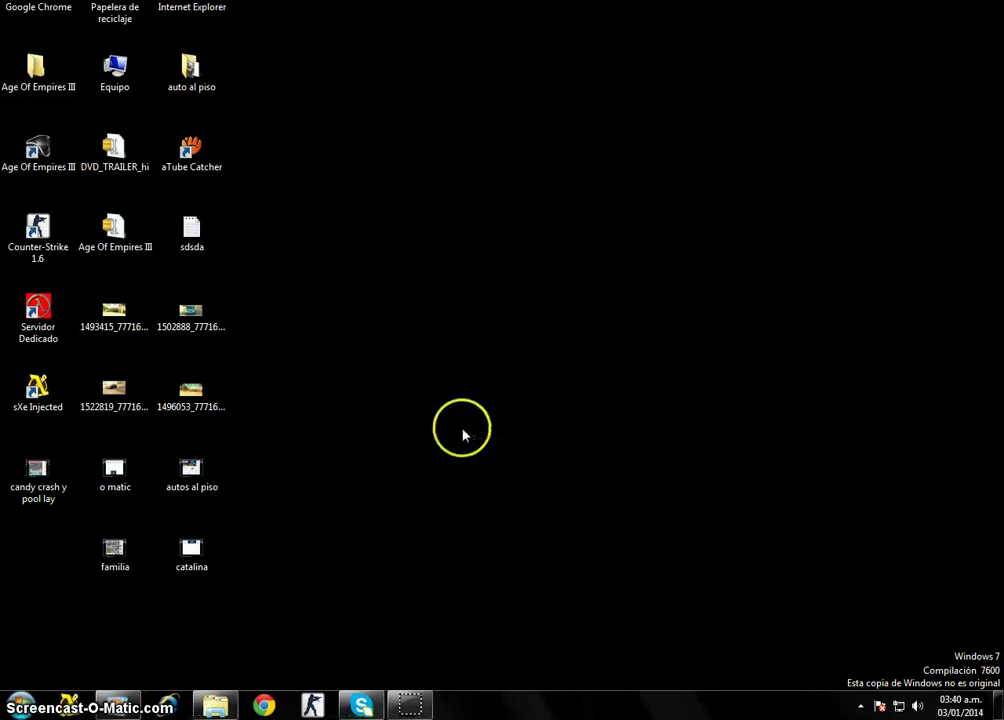
pyautogui.rightClick(466, 414)
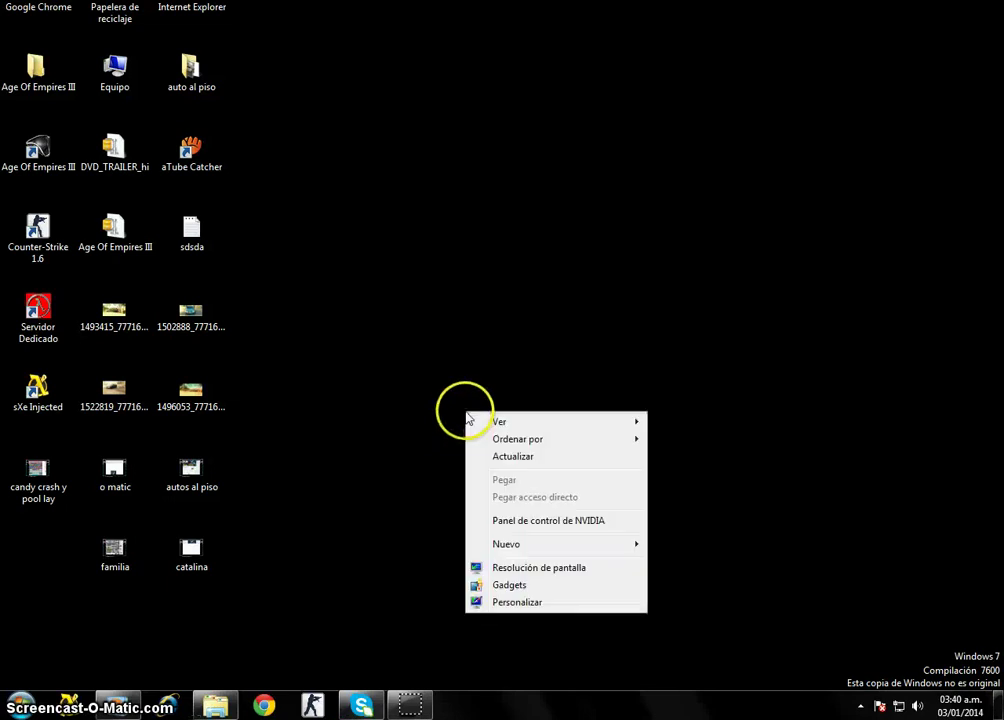
pyautogui.click(566, 586)
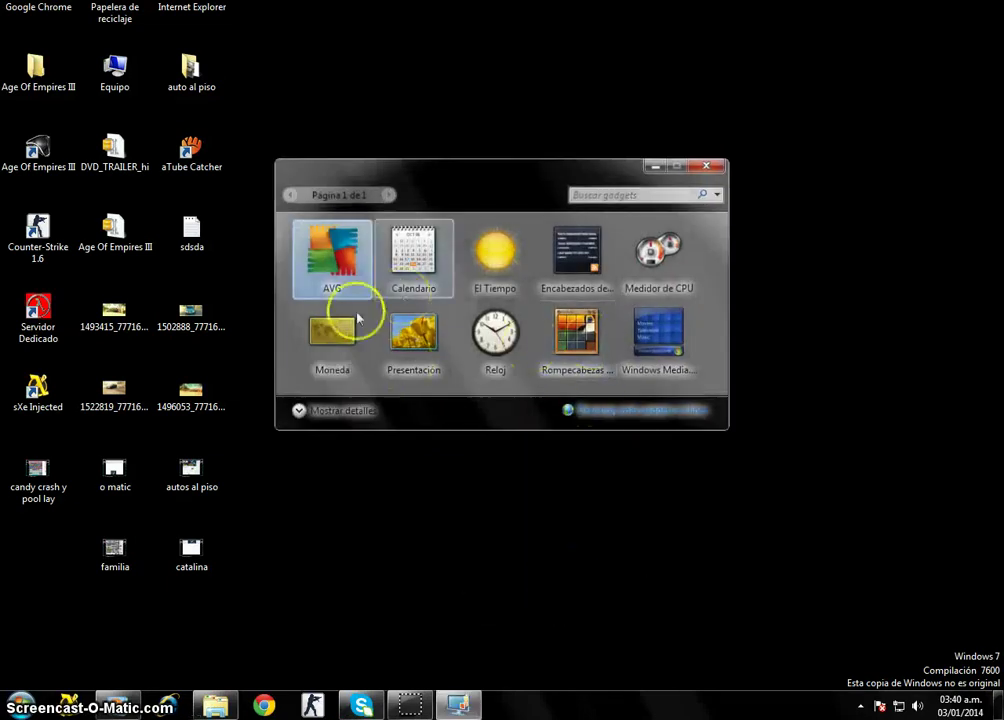
# Add the Calendario, El Tiempo, Medidor de CPU, Encabezados and Windows Media gadgets to the desktop.
pyautogui.moveTo(411, 285); pyautogui.dragTo(724, 49)
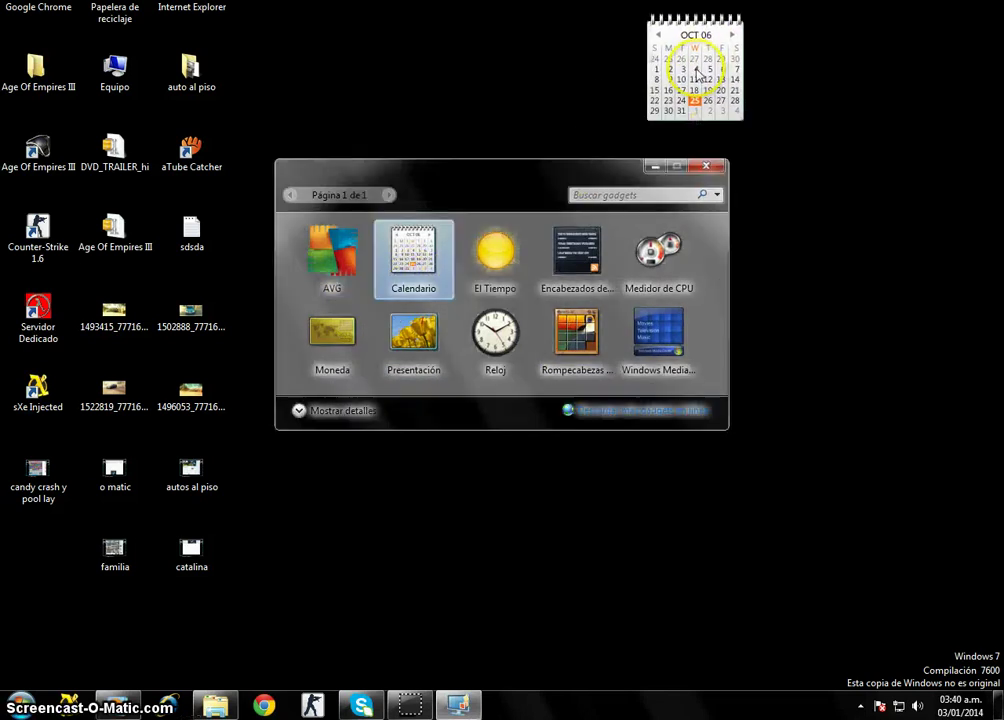
pyautogui.moveTo(493, 255); pyautogui.dragTo(478, 82)
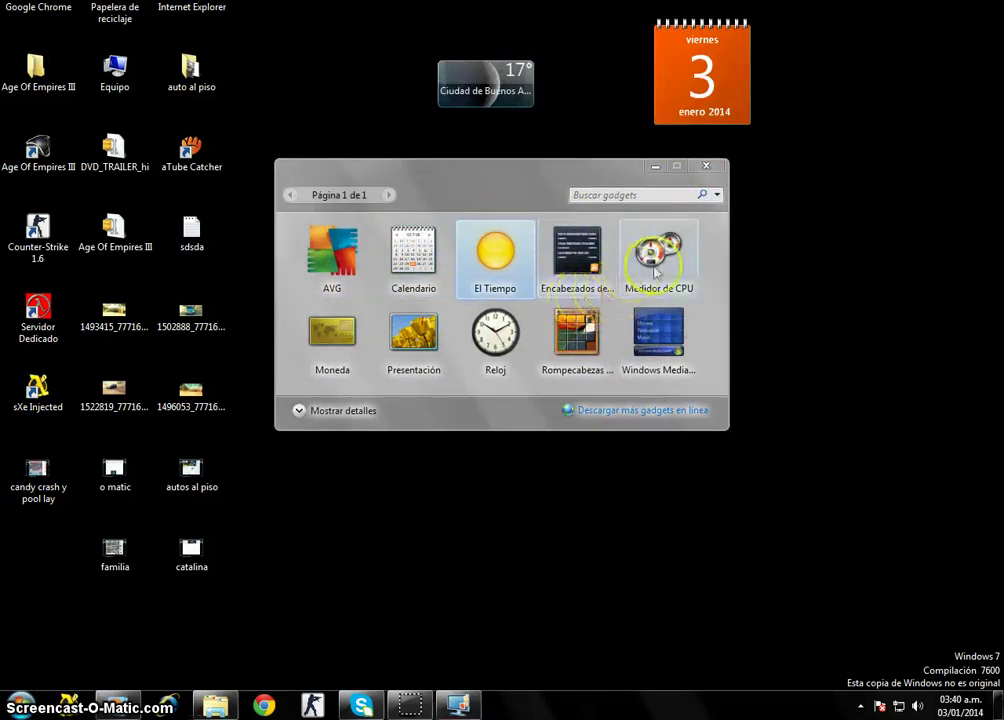
pyautogui.moveTo(663, 240); pyautogui.dragTo(920, 140)
pyautogui.moveTo(582, 280); pyautogui.dragTo(825, 211)
pyautogui.moveTo(679, 363); pyautogui.dragTo(758, 372)
# Add the Rompecabezas, Reloj, Presentación and Moneda gadgets, then close the gallery.
pyautogui.moveTo(577, 335); pyautogui.dragTo(700, 558)
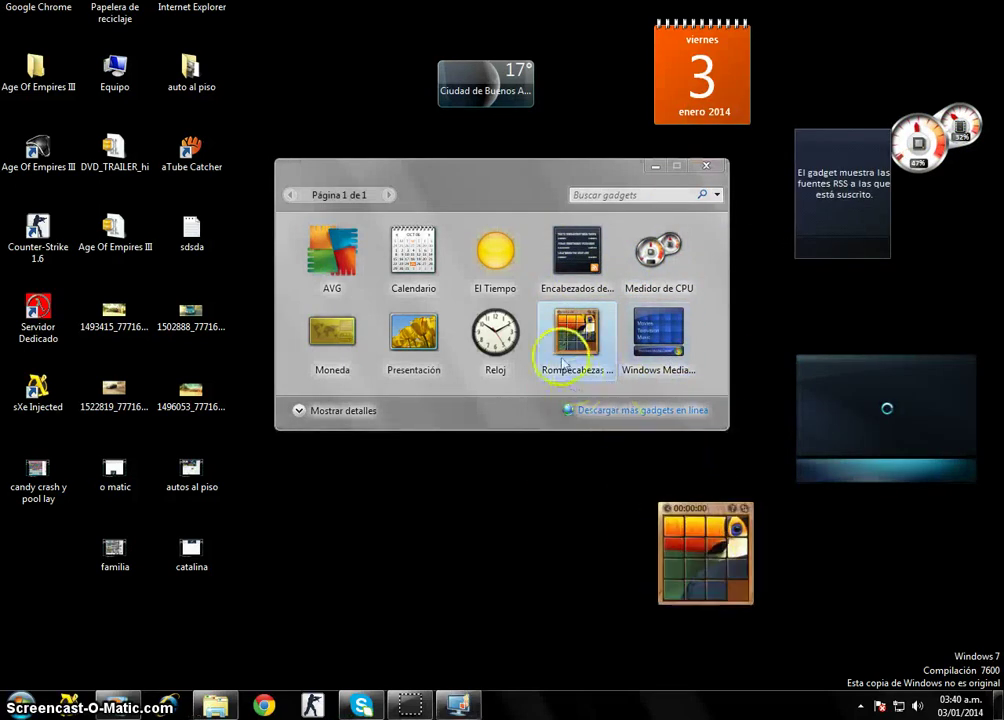
pyautogui.moveTo(496, 338); pyautogui.dragTo(505, 495)
pyautogui.moveTo(331, 330); pyautogui.dragTo(307, 652)
pyautogui.moveTo(332, 258); pyautogui.dragTo(343, 70)
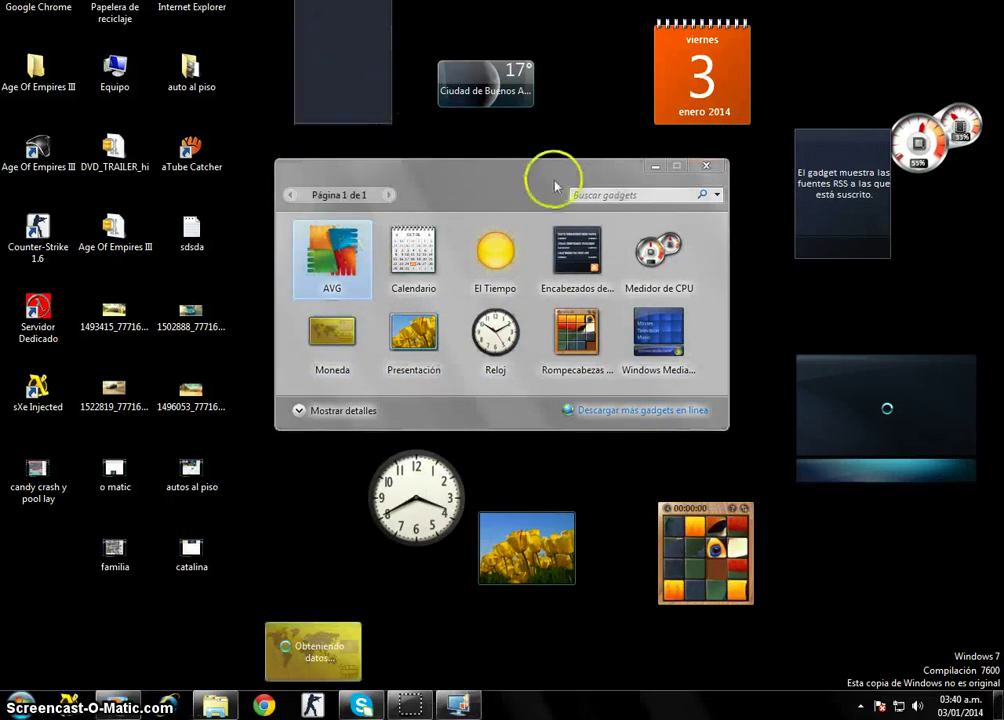
pyautogui.click(706, 165)
# Browse the currency converter's from-currency dropdown list.
pyautogui.moveTo(327, 639)
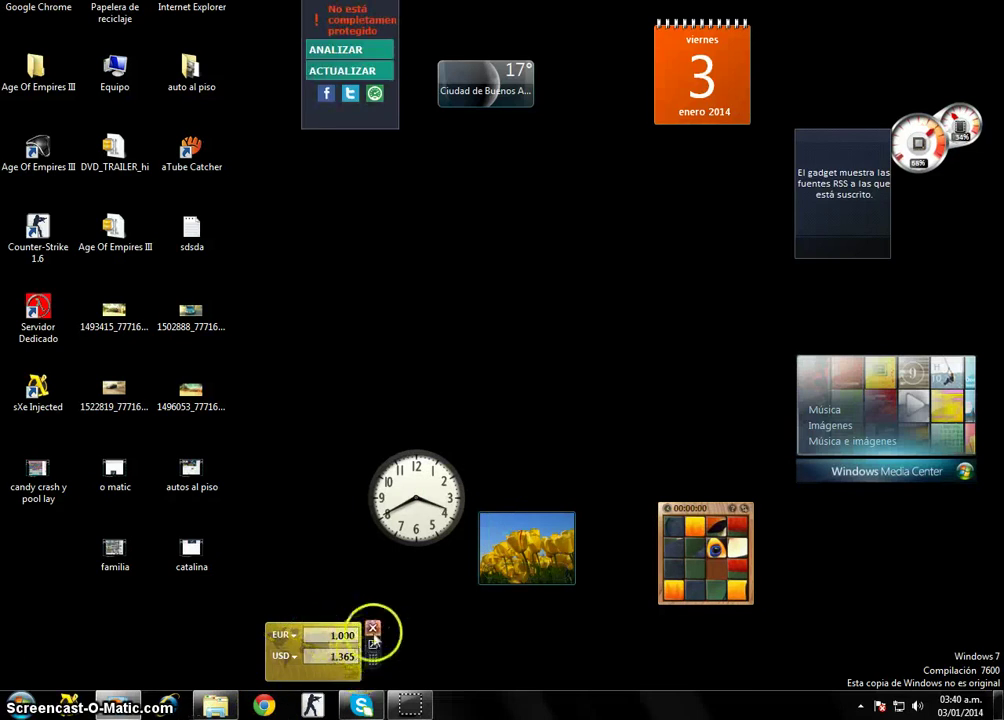
pyautogui.click(295, 637)
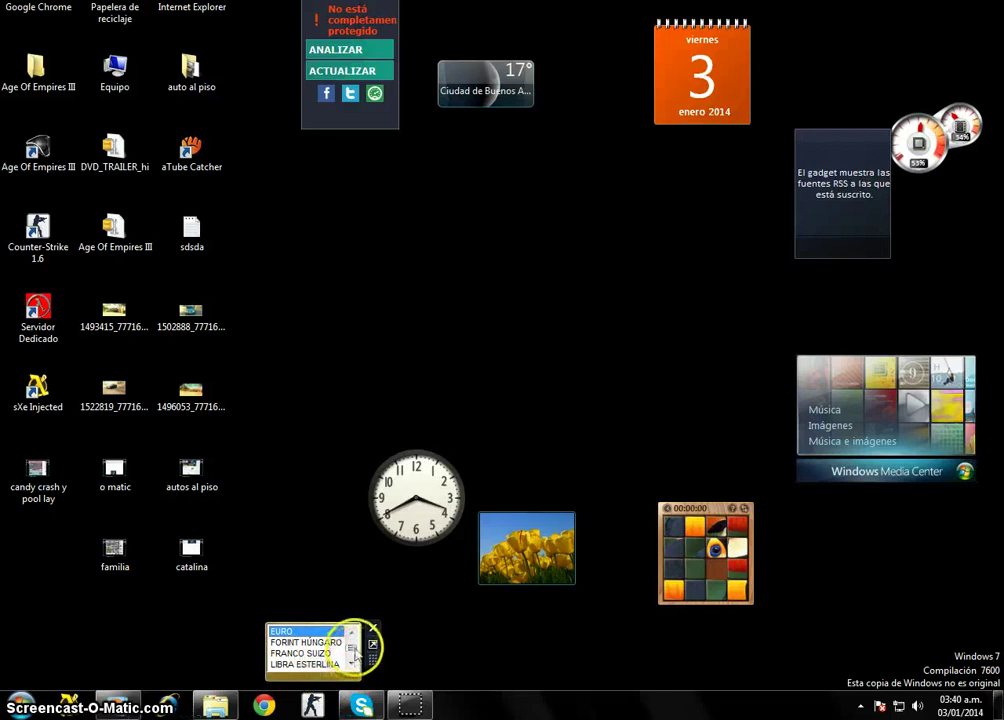
pyautogui.scroll(-8, 356, 648)
pyautogui.moveTo(352, 657); pyautogui.dragTo(358, 631)
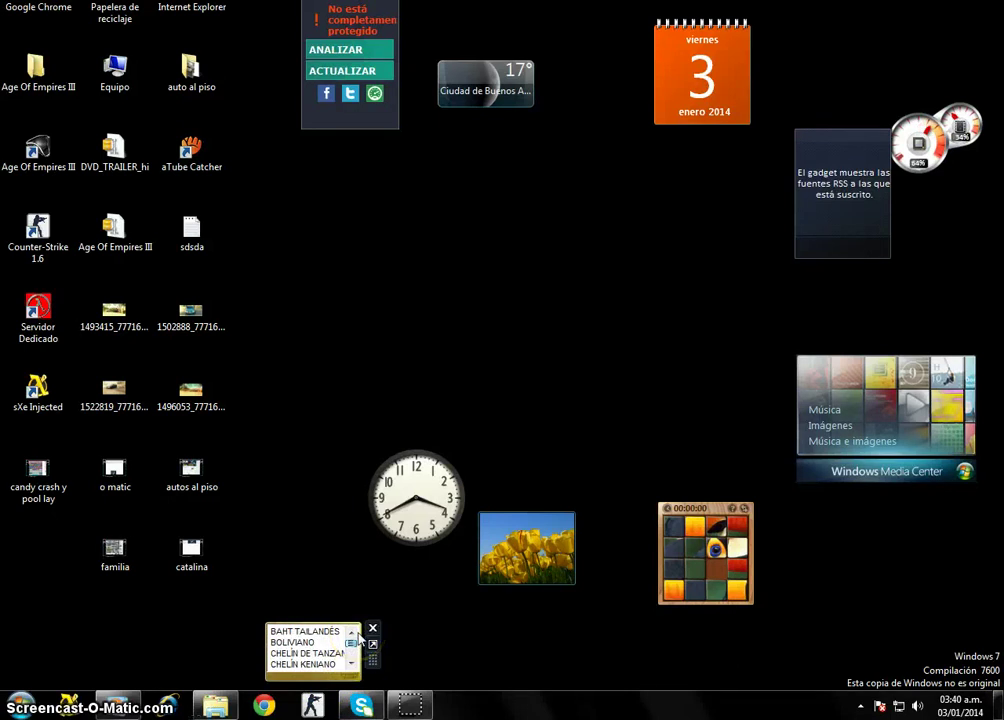
pyautogui.moveTo(357, 643); pyautogui.dragTo(358, 650)
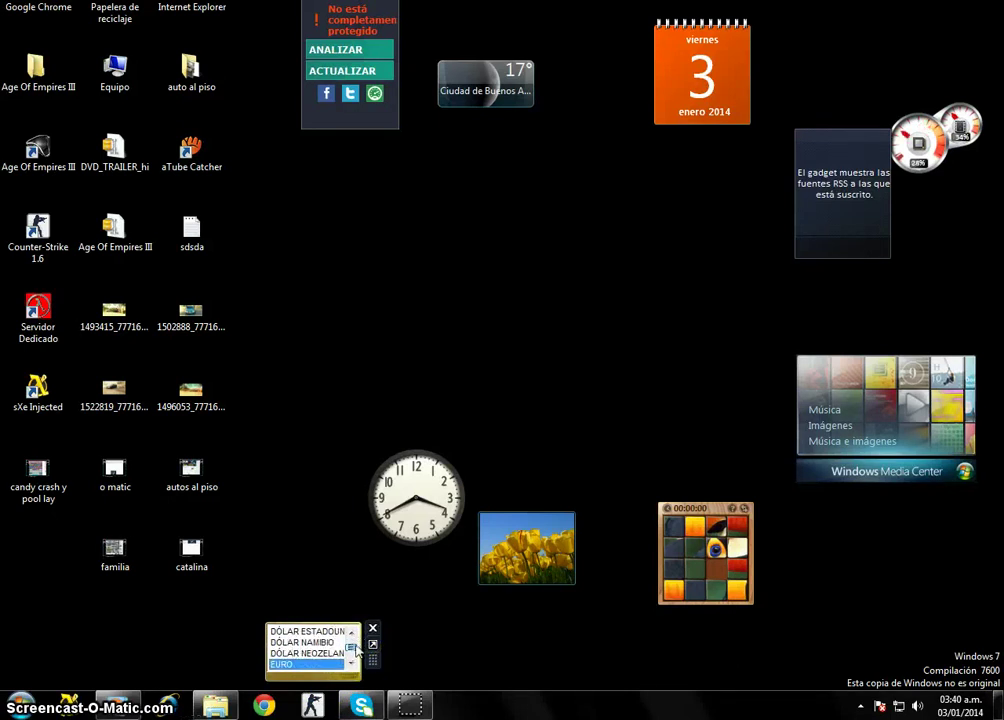
pyautogui.scroll(5, 356, 650)
pyautogui.click(363, 637)
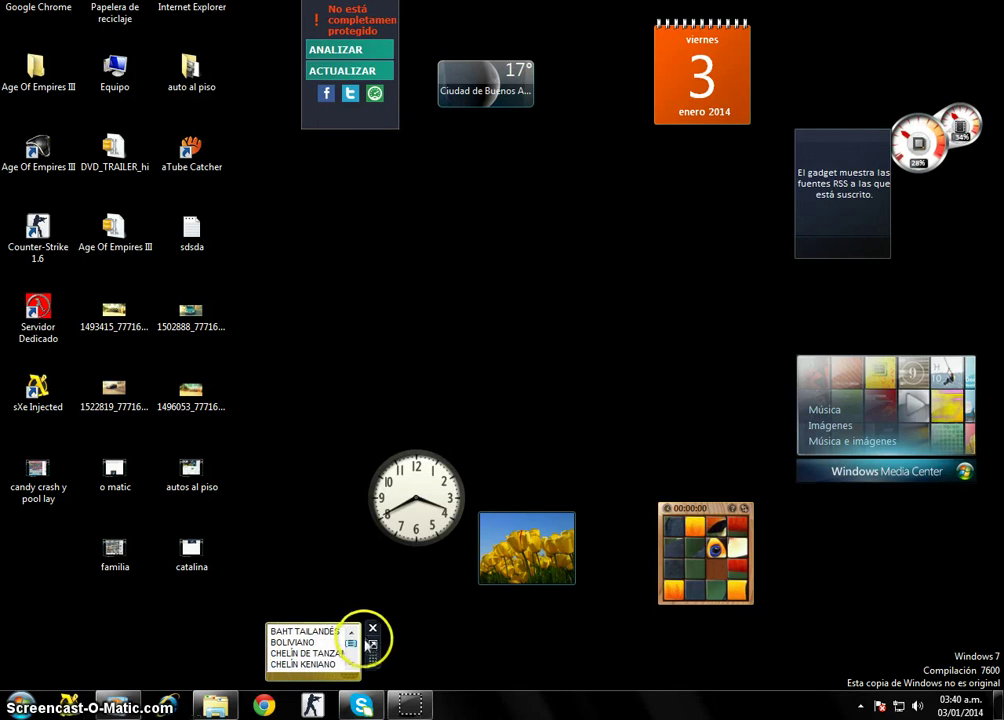
pyautogui.scroll(-1, 365, 646)
pyautogui.scroll(-10, 366, 648)
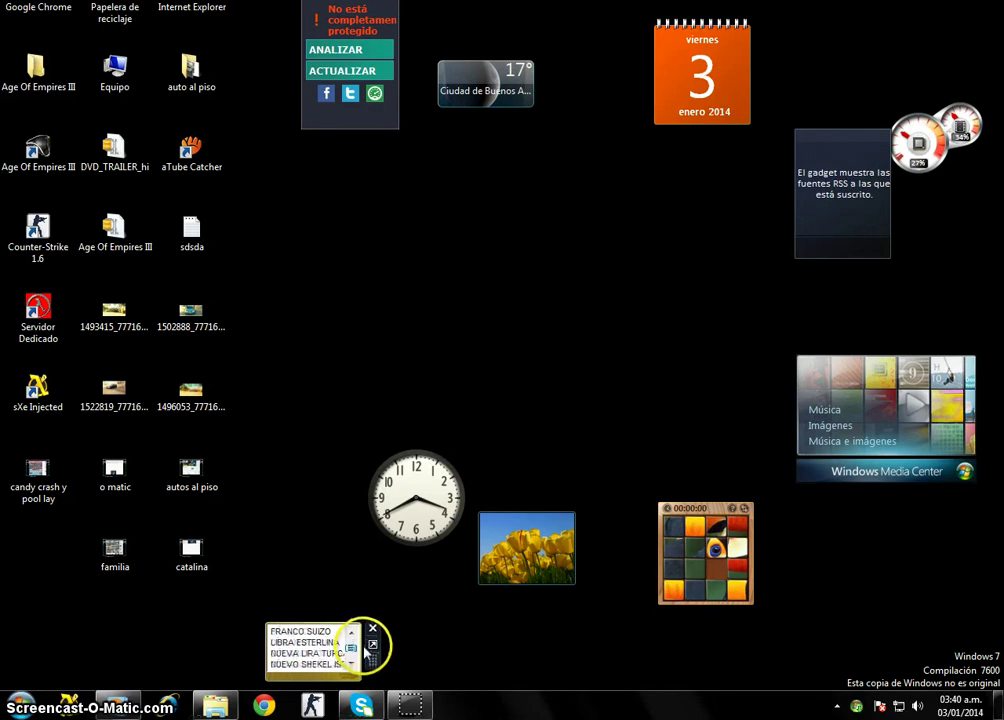
pyautogui.scroll(-15, 364, 652)
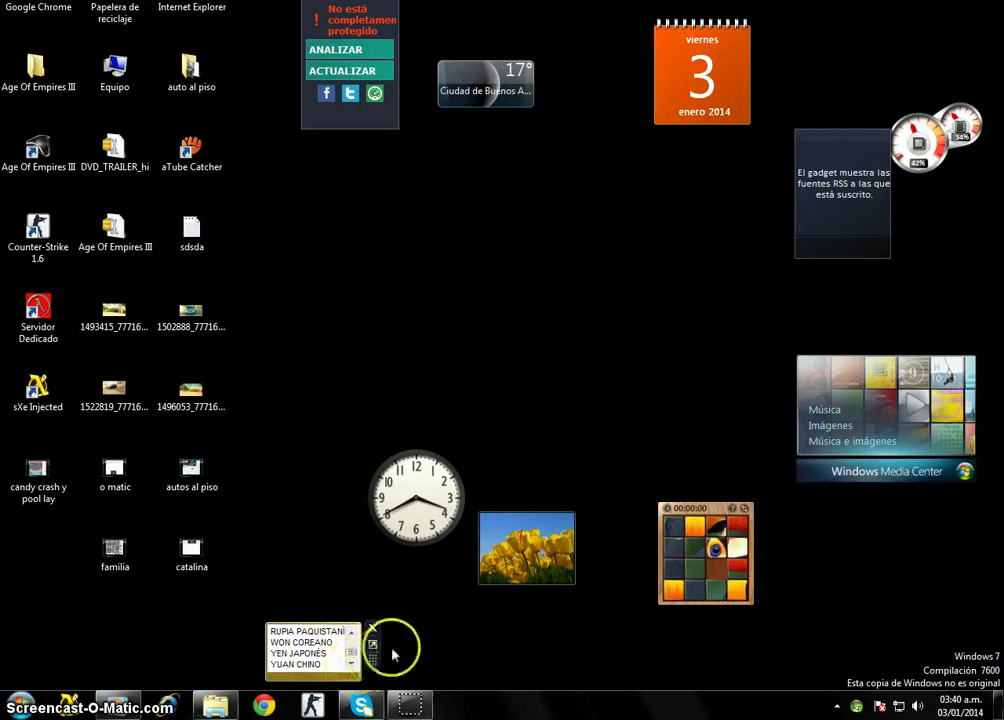
# Remove the currency converter and the tulip slideshow gadgets.
pyautogui.click(372, 628)
pyautogui.moveTo(423, 510)
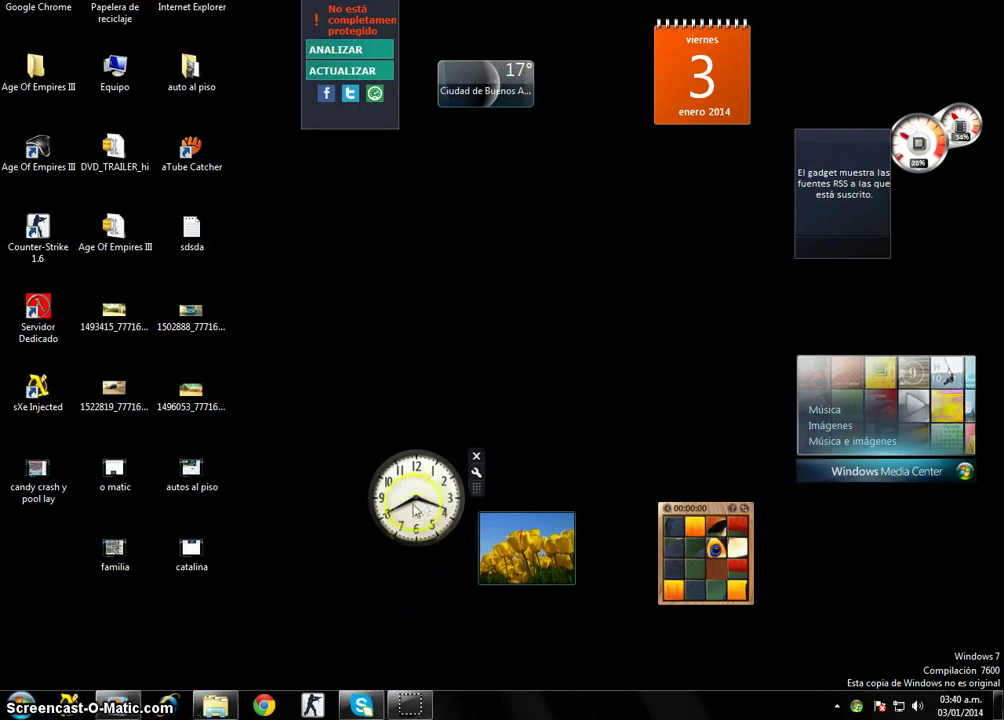
pyautogui.moveTo(502, 554)
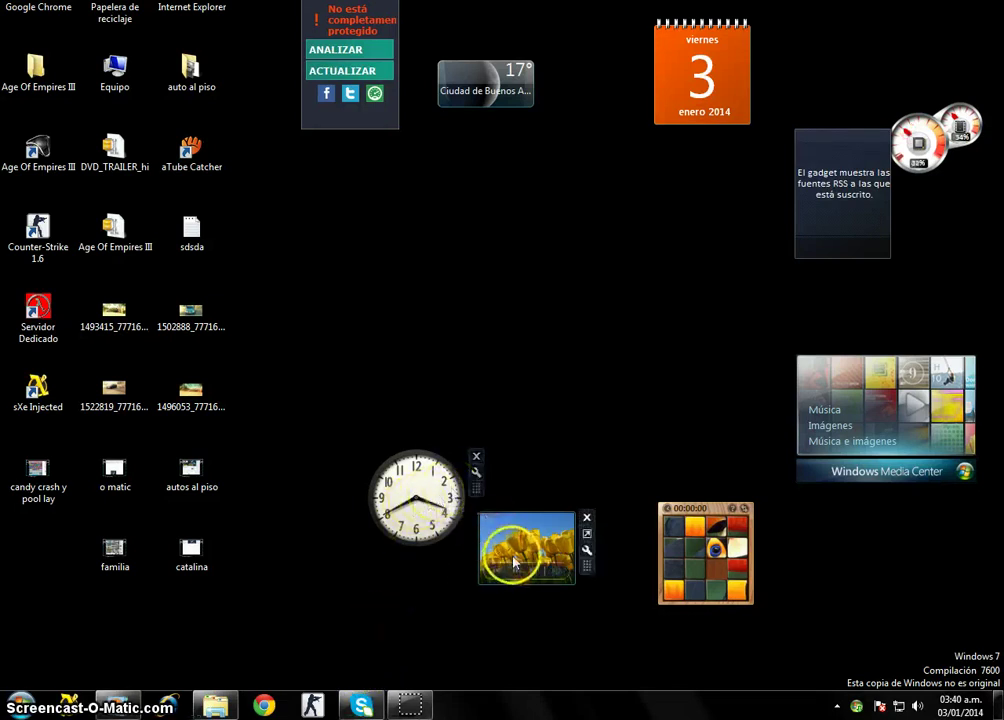
pyautogui.click(587, 517)
# Remove the puzzle, Windows Media Center and headlines feed gadgets.
pyautogui.click(764, 510)
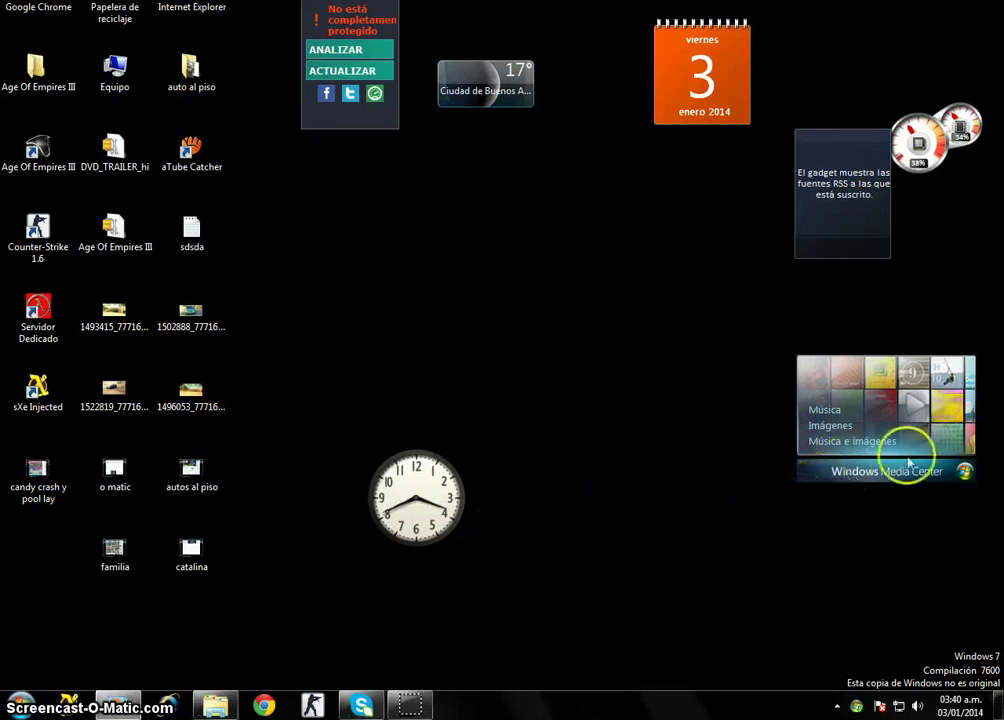
pyautogui.moveTo(983, 452)
pyautogui.click(987, 362)
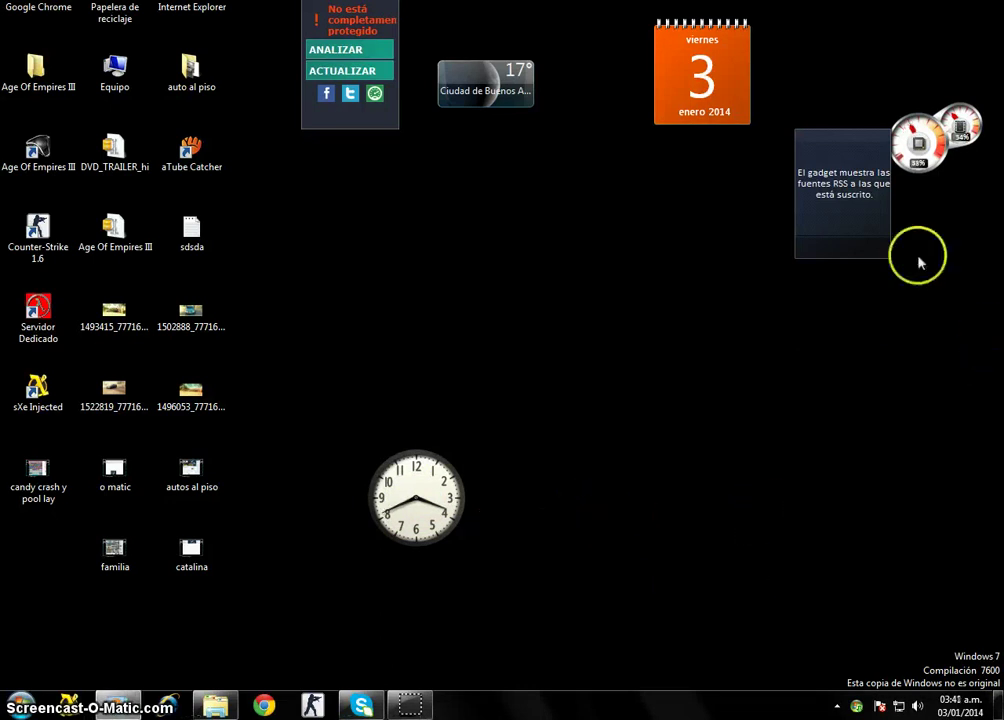
pyautogui.moveTo(852, 160); pyautogui.dragTo(832, 195)
pyautogui.click(870, 163)
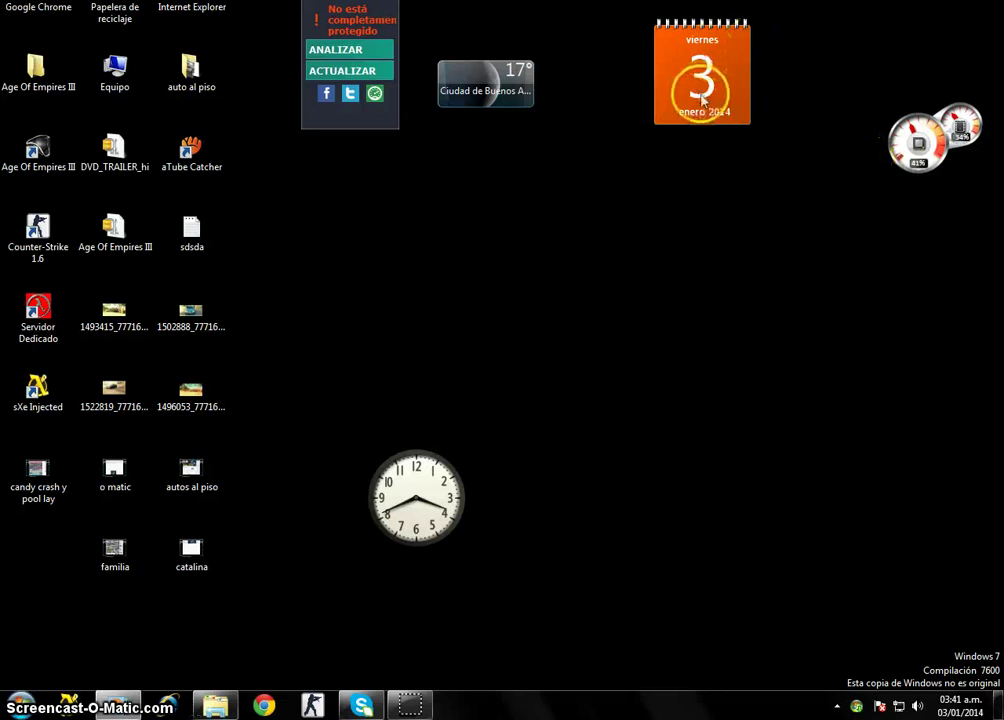
# Move the calendar right, enlarge it to the full January 2014 month, and place weather beside it.
pyautogui.moveTo(718, 52)
pyautogui.moveTo(718, 52); pyautogui.dragTo(828, 83)
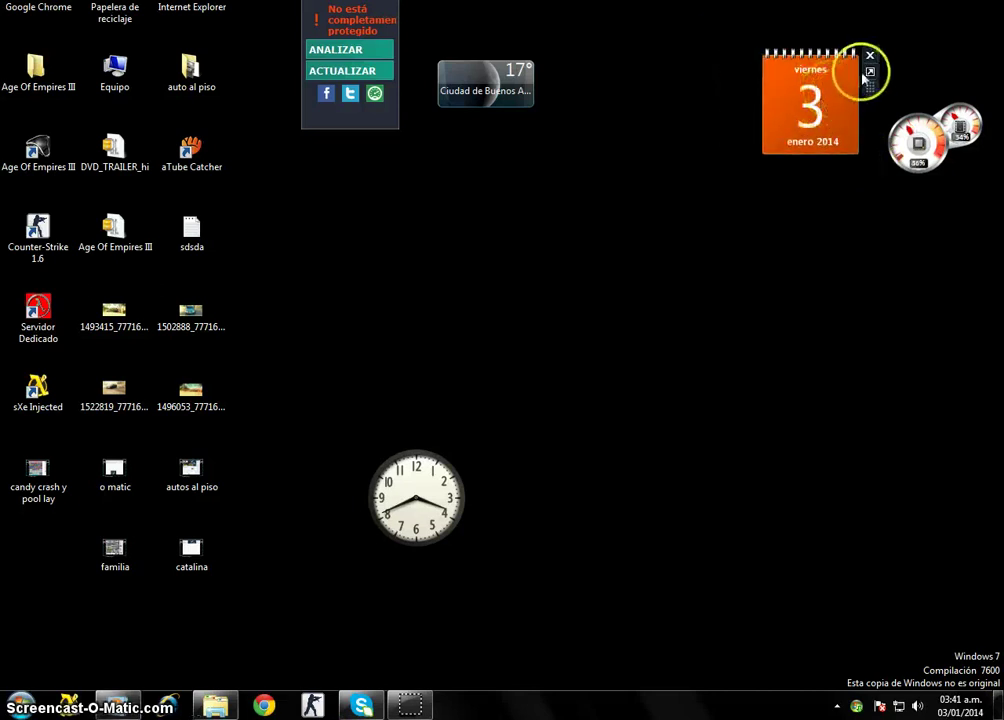
pyautogui.click(871, 71)
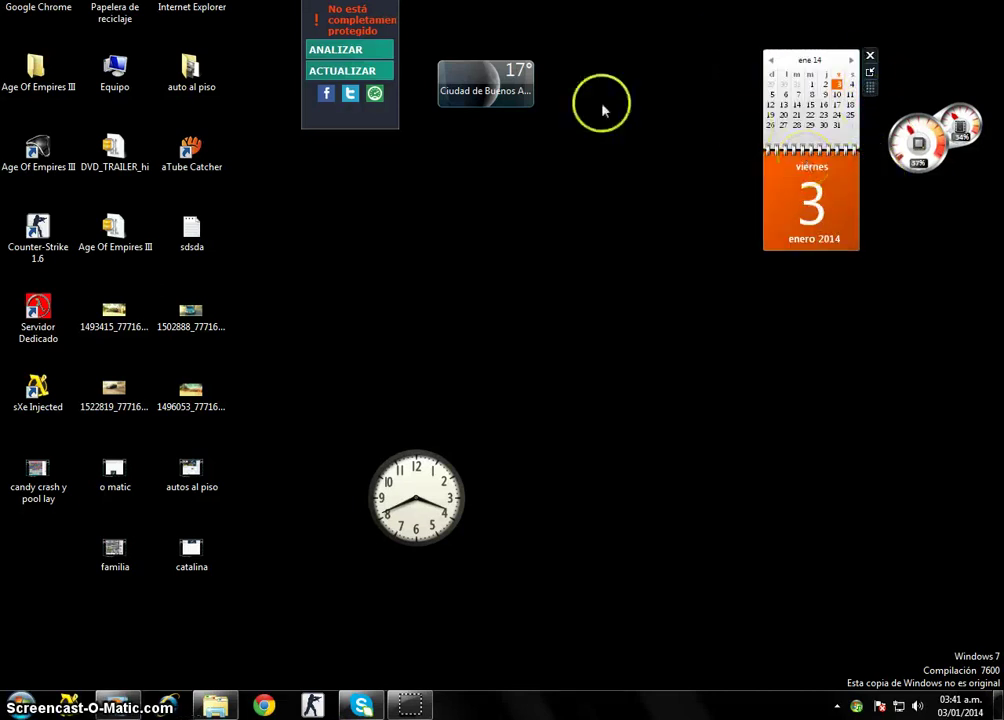
pyautogui.moveTo(465, 88)
pyautogui.moveTo(493, 78); pyautogui.dragTo(616, 51)
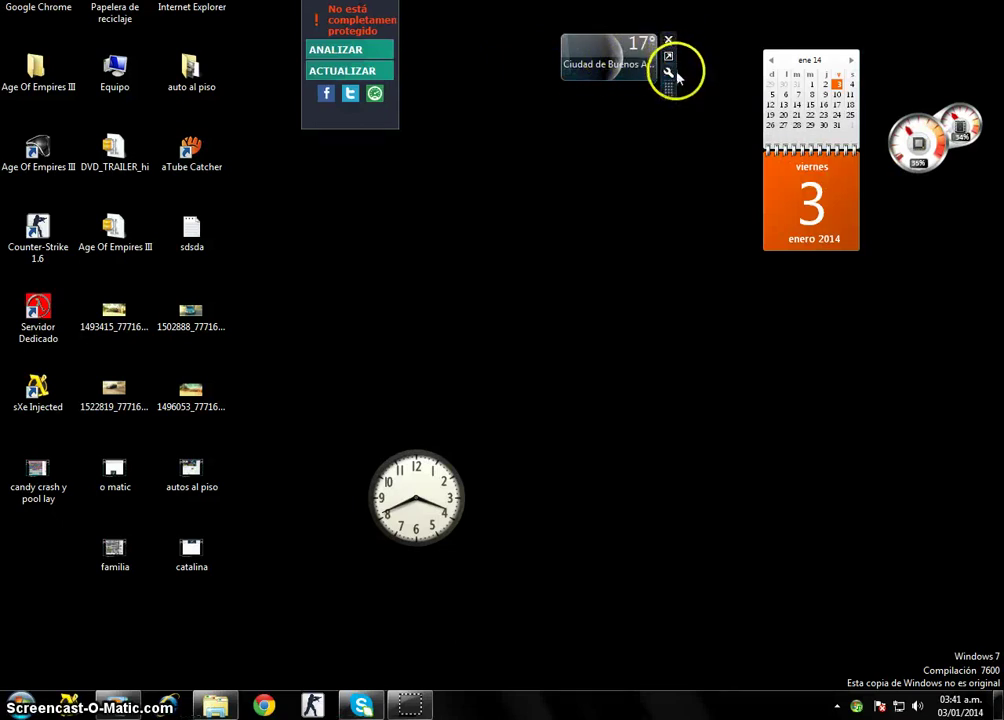
# Search for CORDOBA in the weather gadget's options and select Córdoba, Argentina.
pyautogui.click(668, 72)
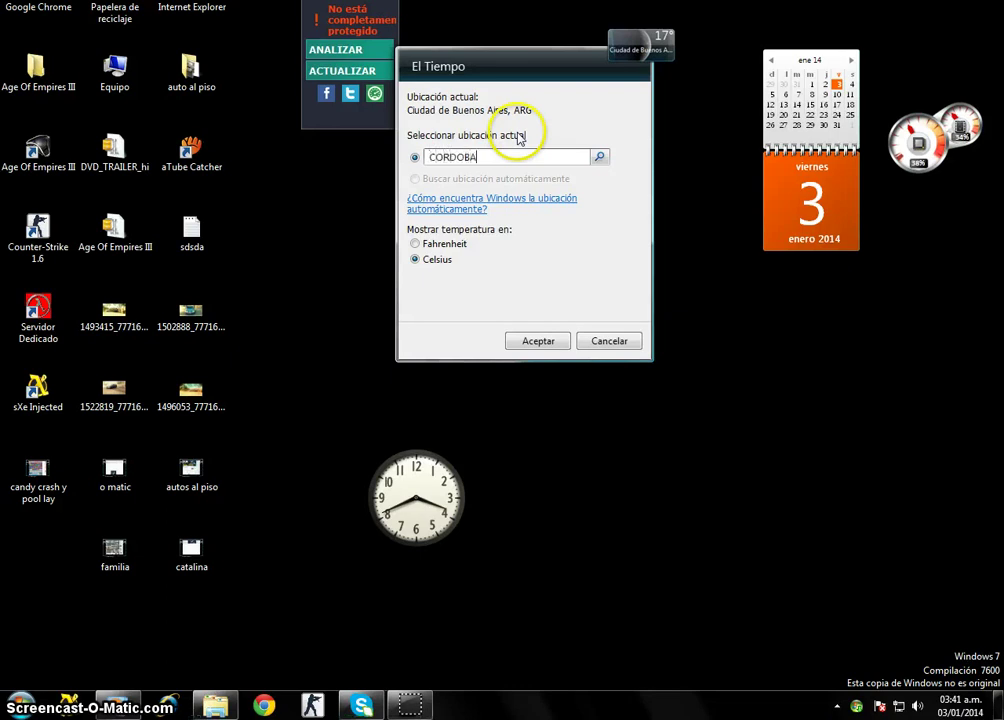
pyautogui.click(540, 349)
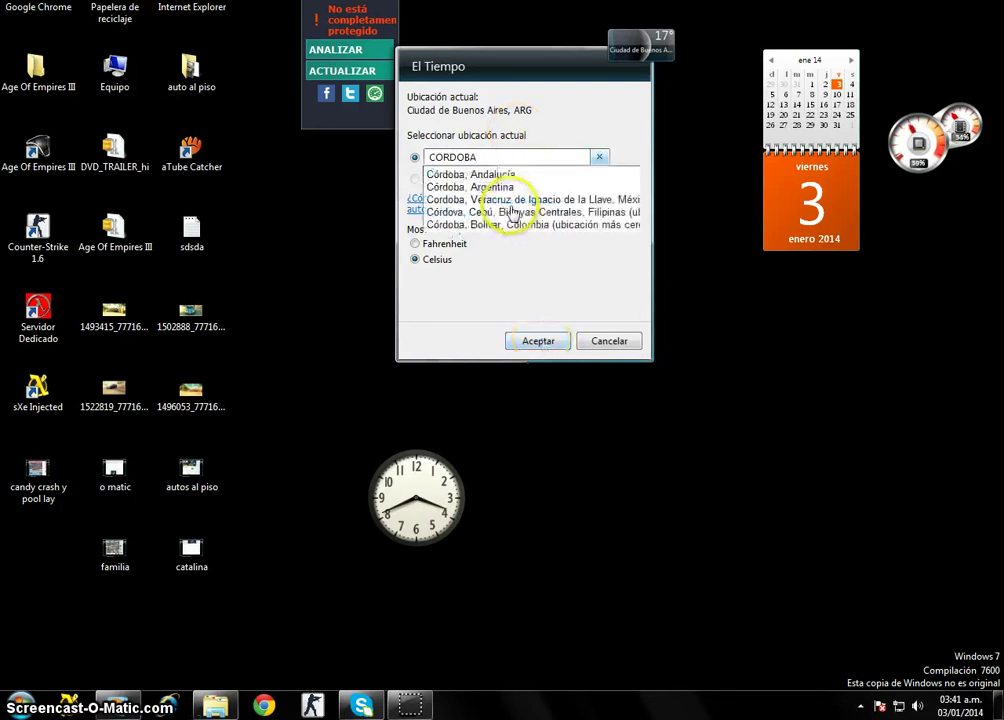
pyautogui.click(503, 190)
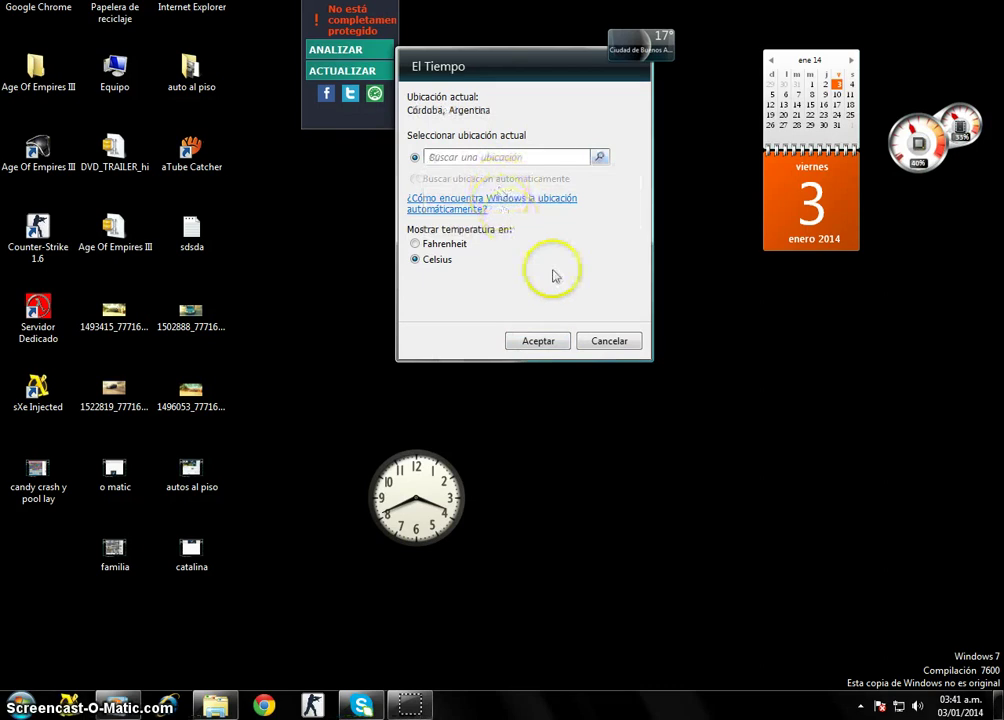
pyautogui.click(548, 350)
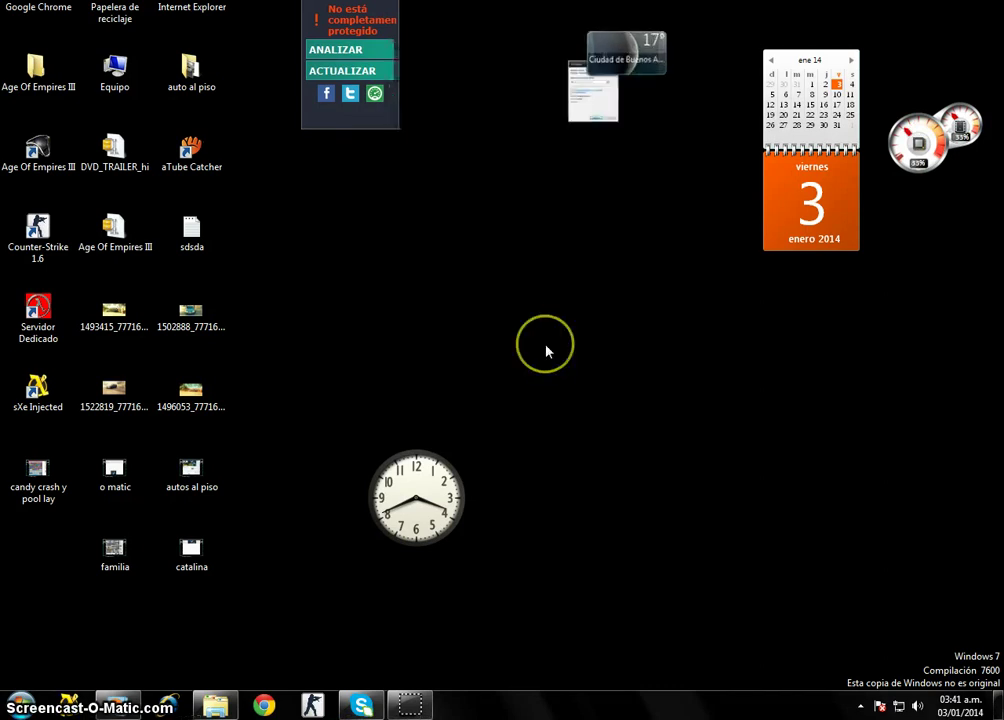
# Enlarge the Córdoba weather gadget to its 3-day forecast and close the AVG gadget.
pyautogui.moveTo(607, 58)
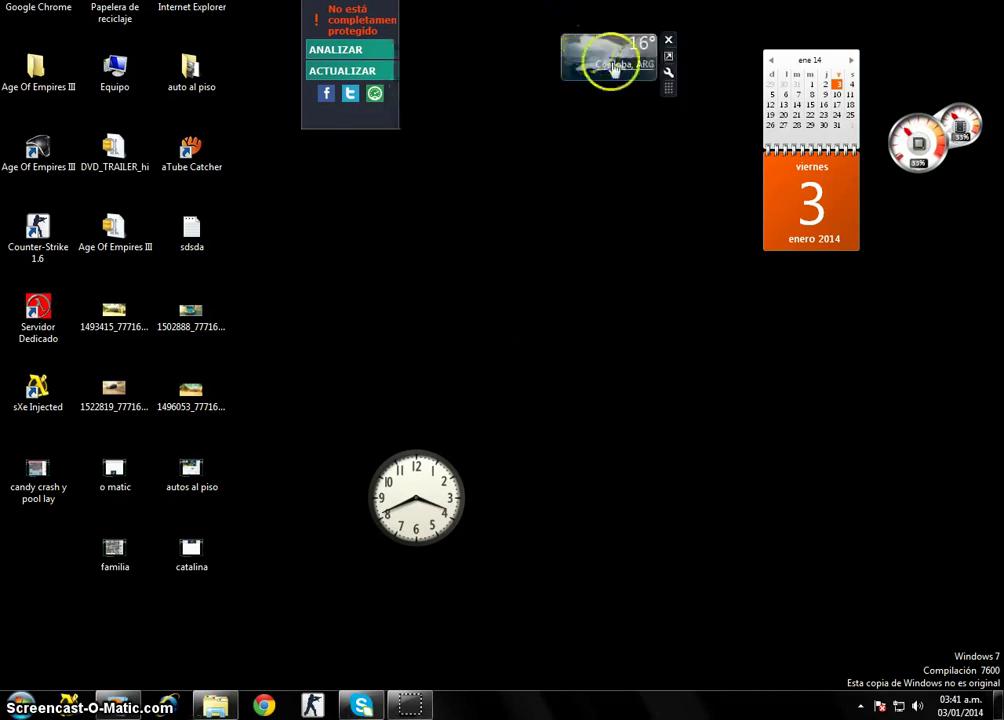
pyautogui.click(668, 55)
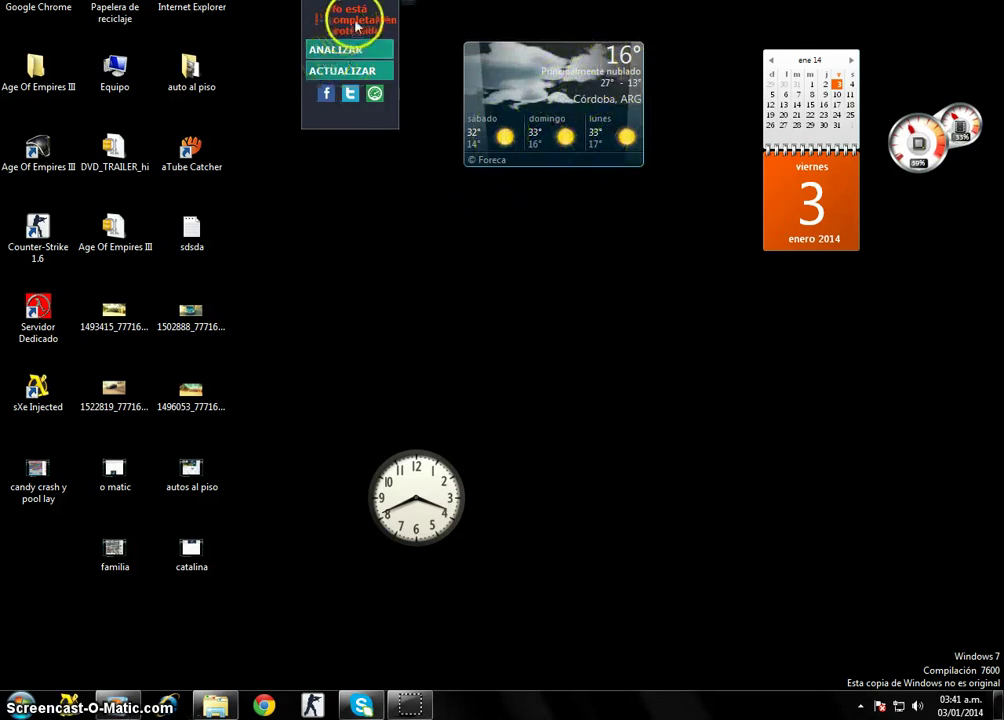
pyautogui.moveTo(340, 35); pyautogui.dragTo(368, 95)
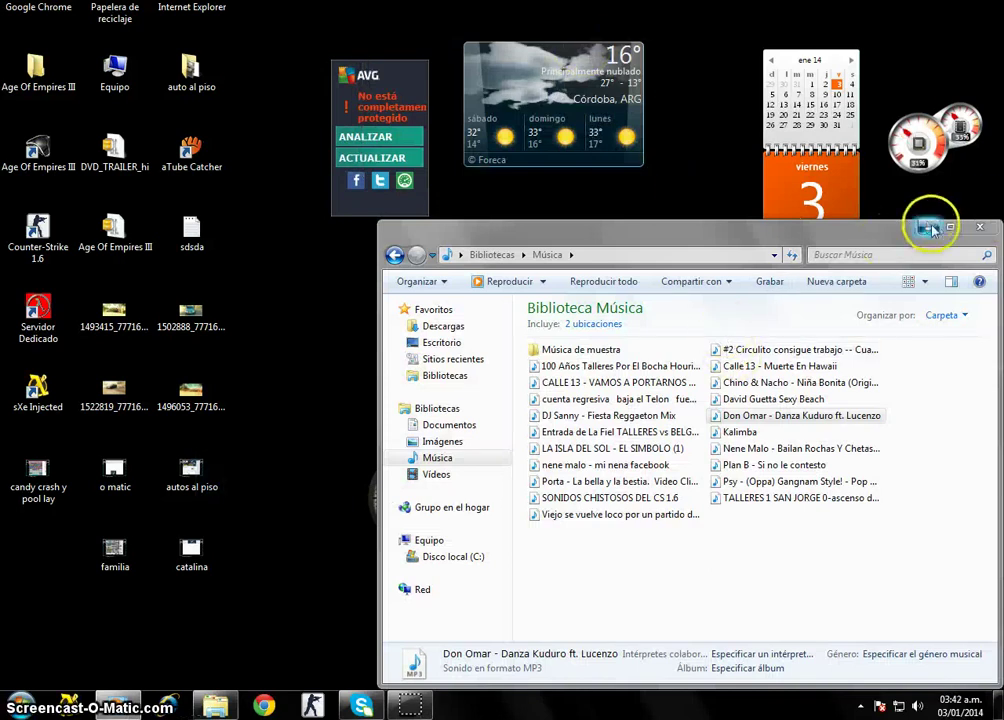
pyautogui.click(929, 228)
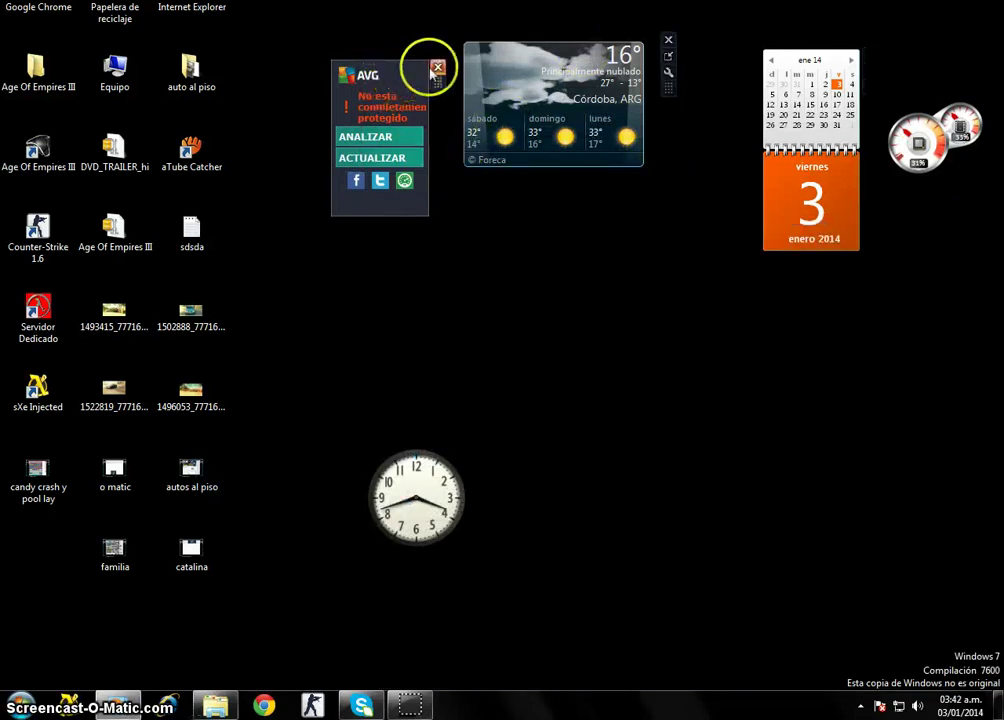
pyautogui.click(437, 68)
# Stack the CPU meter above the calendar along the right edge of the desktop.
pyautogui.moveTo(914, 139)
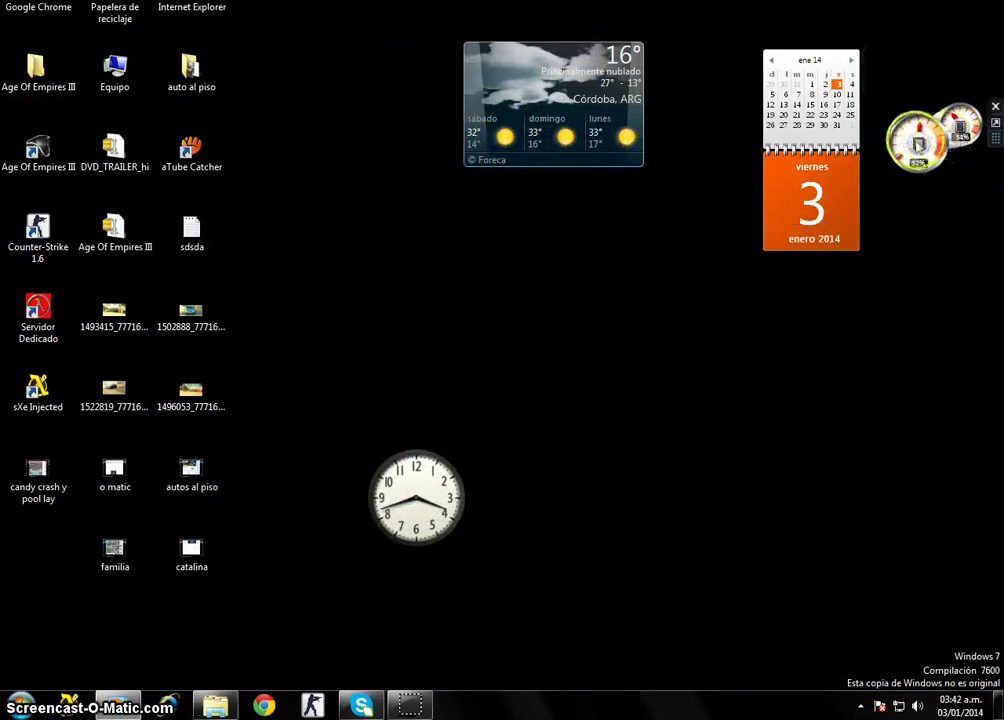
pyautogui.moveTo(914, 139); pyautogui.dragTo(918, 18)
pyautogui.moveTo(803, 133); pyautogui.dragTo(929, 145)
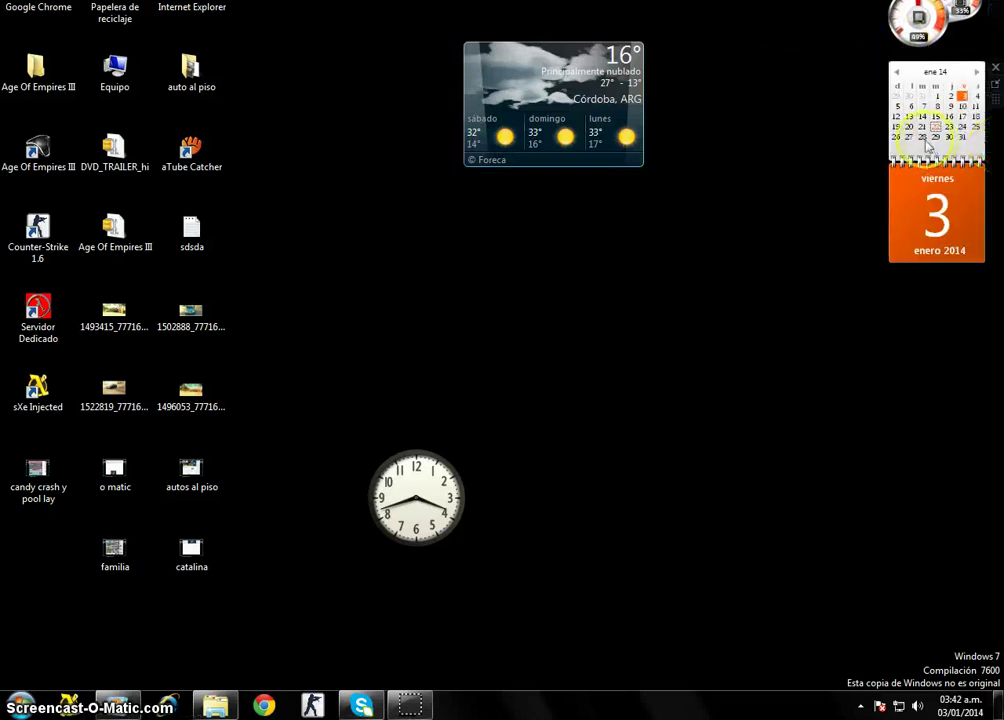
pyautogui.moveTo(918, 20); pyautogui.dragTo(918, 59)
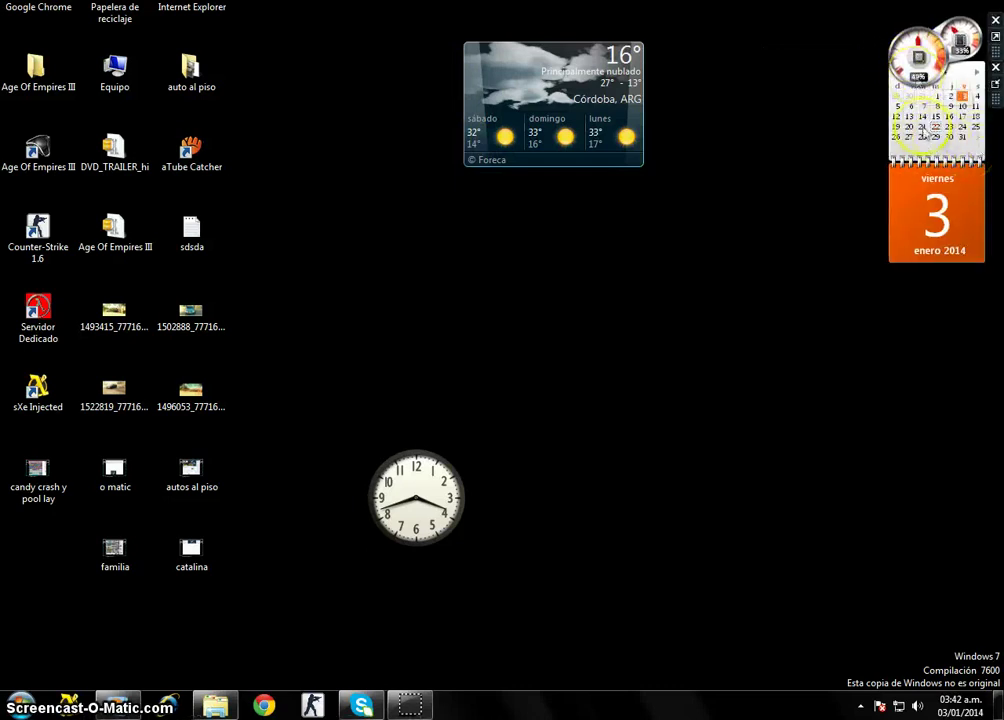
pyautogui.moveTo(923, 135); pyautogui.dragTo(935, 184)
# Place the clock beside the calendar and the Córdoba weather gadget beside the CPU meter.
pyautogui.moveTo(562, 108); pyautogui.dragTo(928, 399)
pyautogui.moveTo(424, 501); pyautogui.dragTo(815, 270)
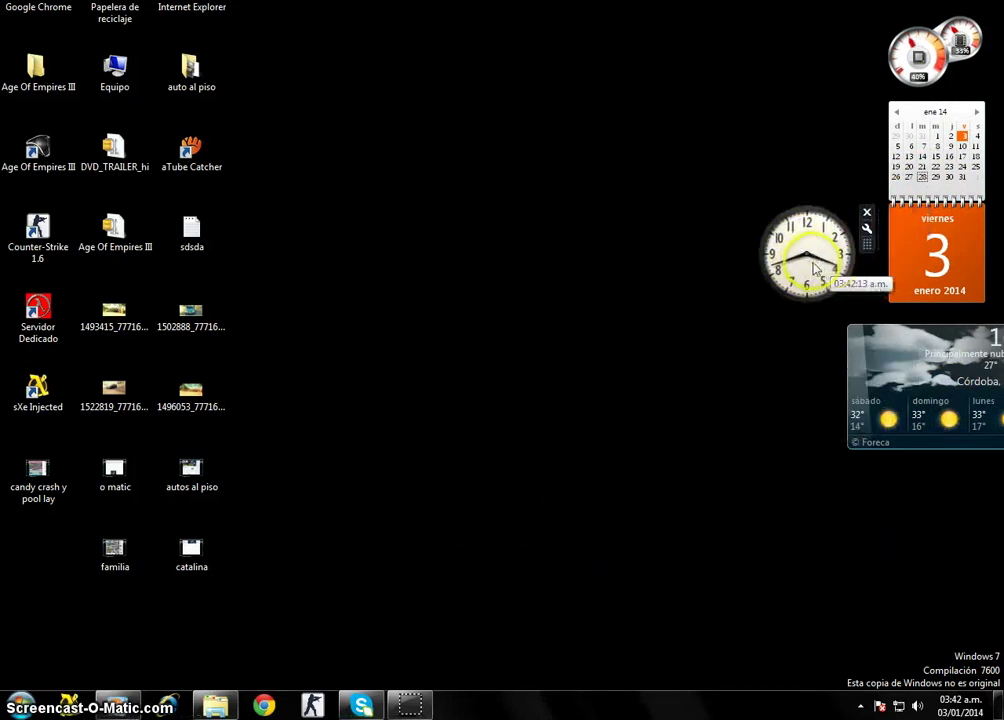
pyautogui.moveTo(932, 398); pyautogui.dragTo(760, 106)
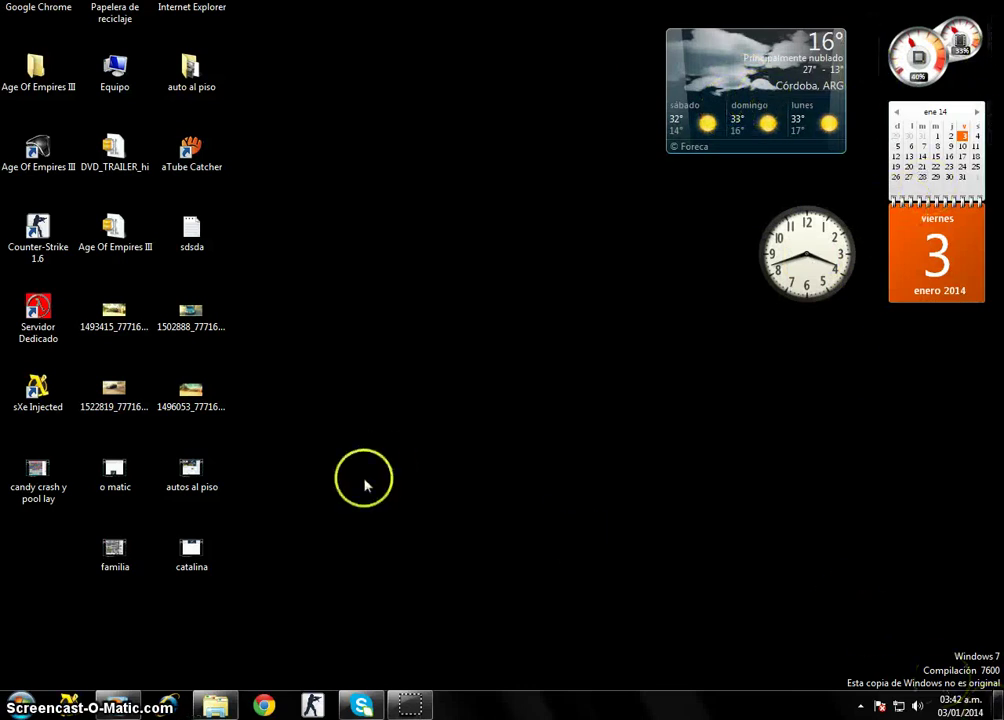
pyautogui.moveTo(558, 466); pyautogui.dragTo(714, 557)
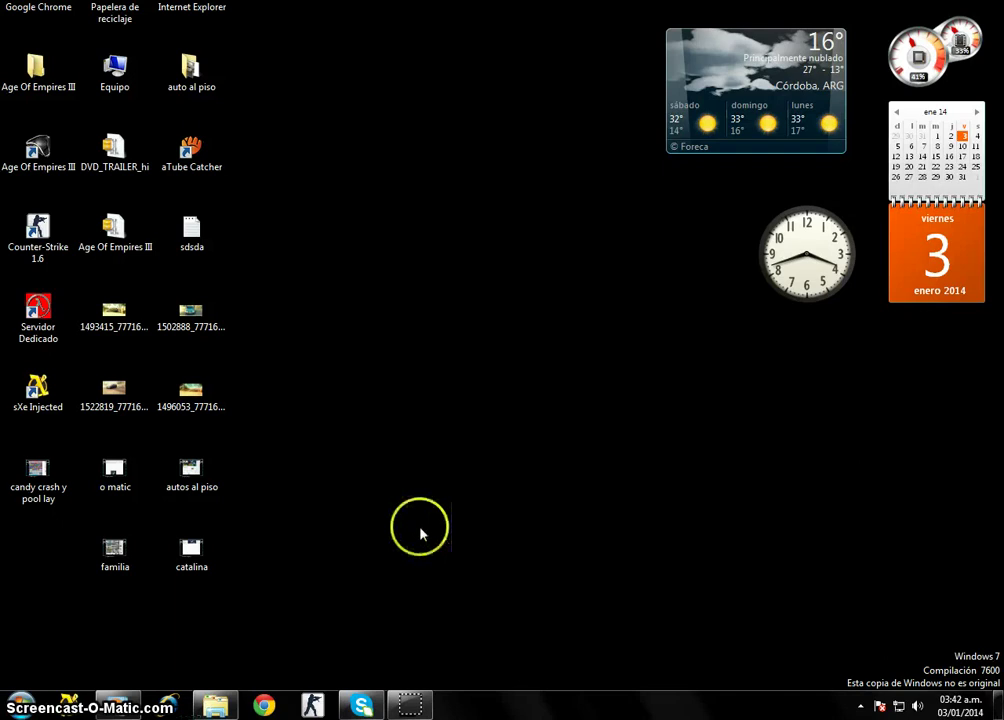
pyautogui.moveTo(420, 533); pyautogui.dragTo(222, 565)
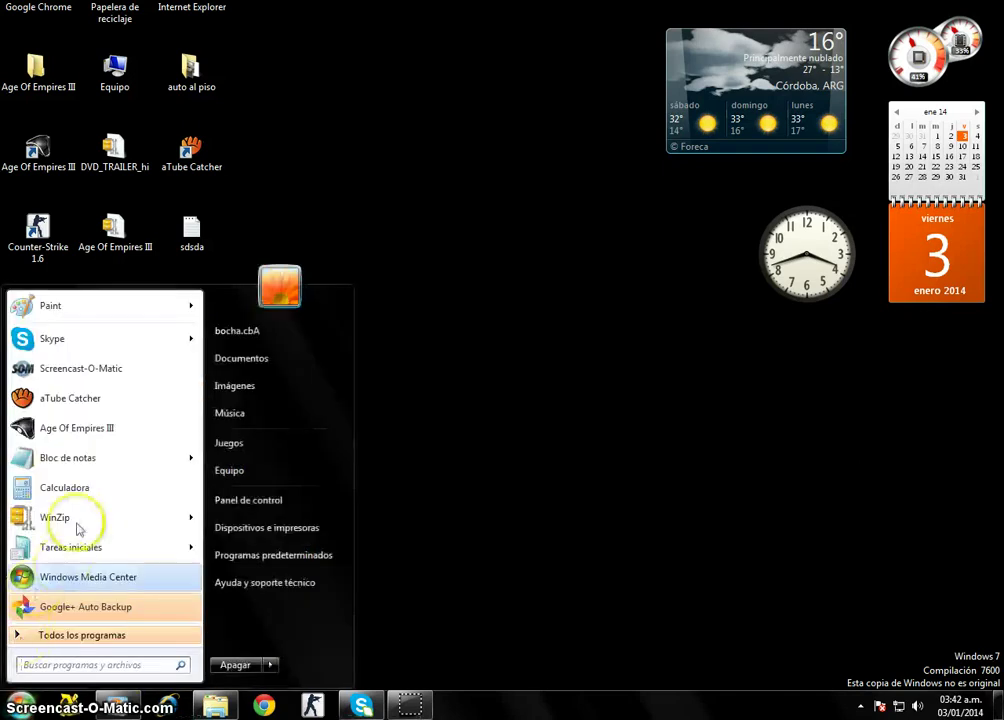
# Start a blank Notepad document and look through its Archivo and Edición menus.
pyautogui.click(72, 460)
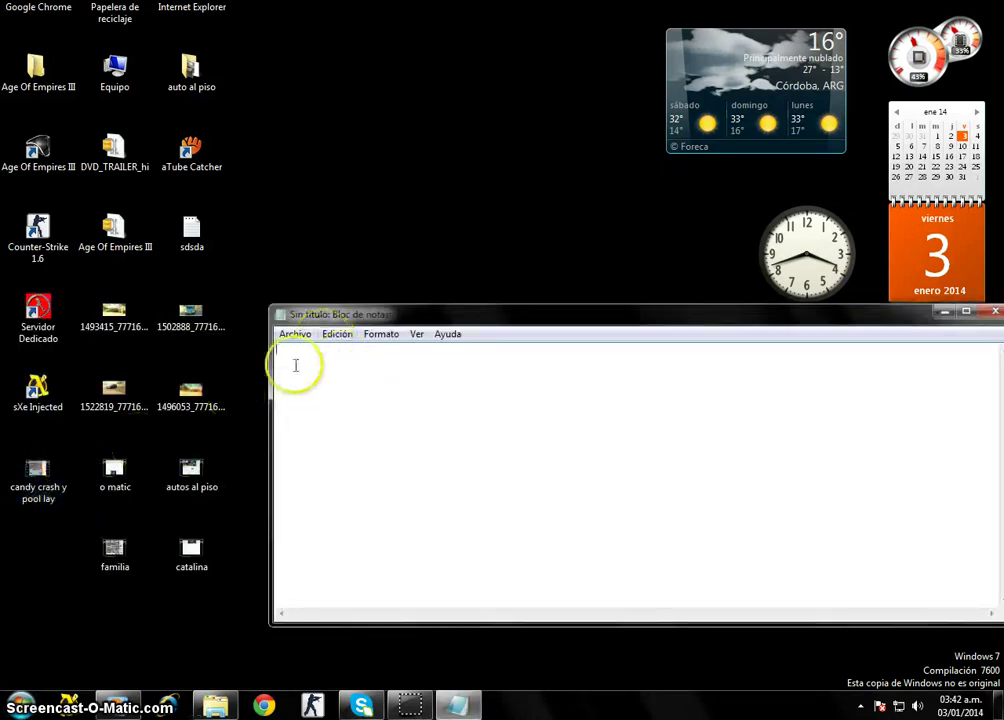
pyautogui.click(295, 334)
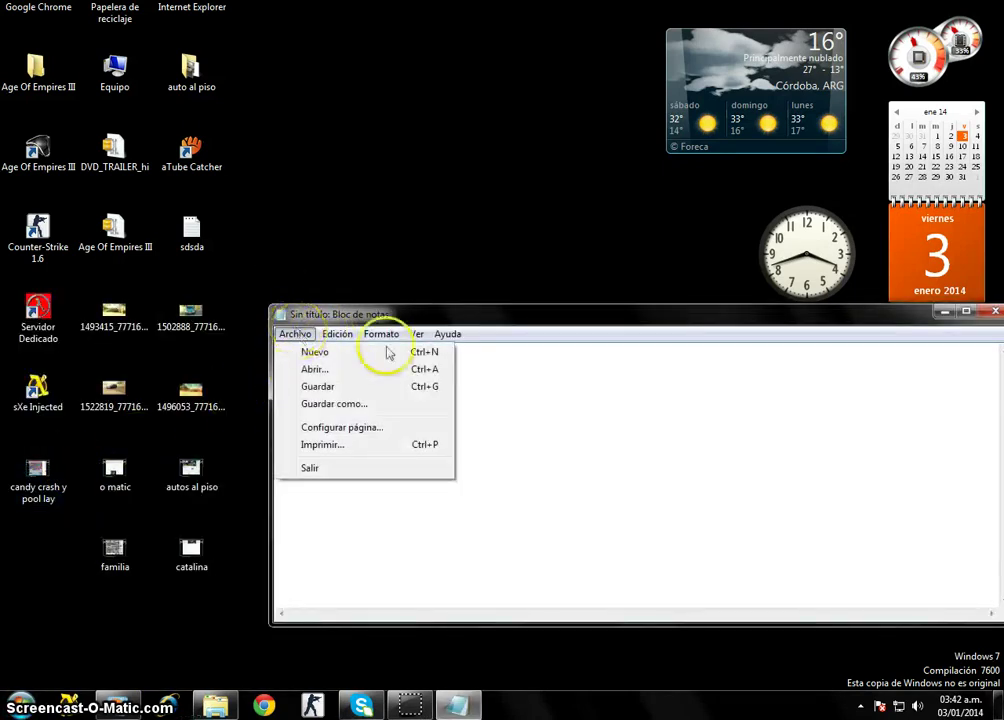
pyautogui.click(475, 419)
pyautogui.click(330, 341)
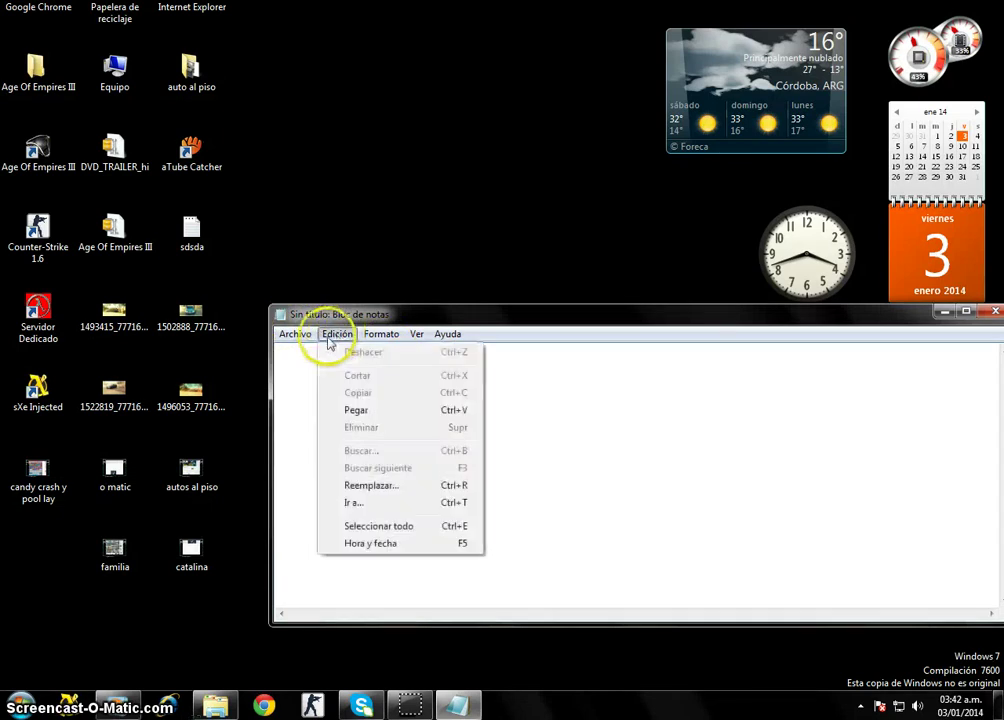
# Type the message 'ESO FUE TODO ESPERO QUE LE AYA SERVIDO PARA PONER ESO...' ending 'DERECHO MOUSE'.
pyautogui.moveTo(447, 336)
pyautogui.click(410, 412)
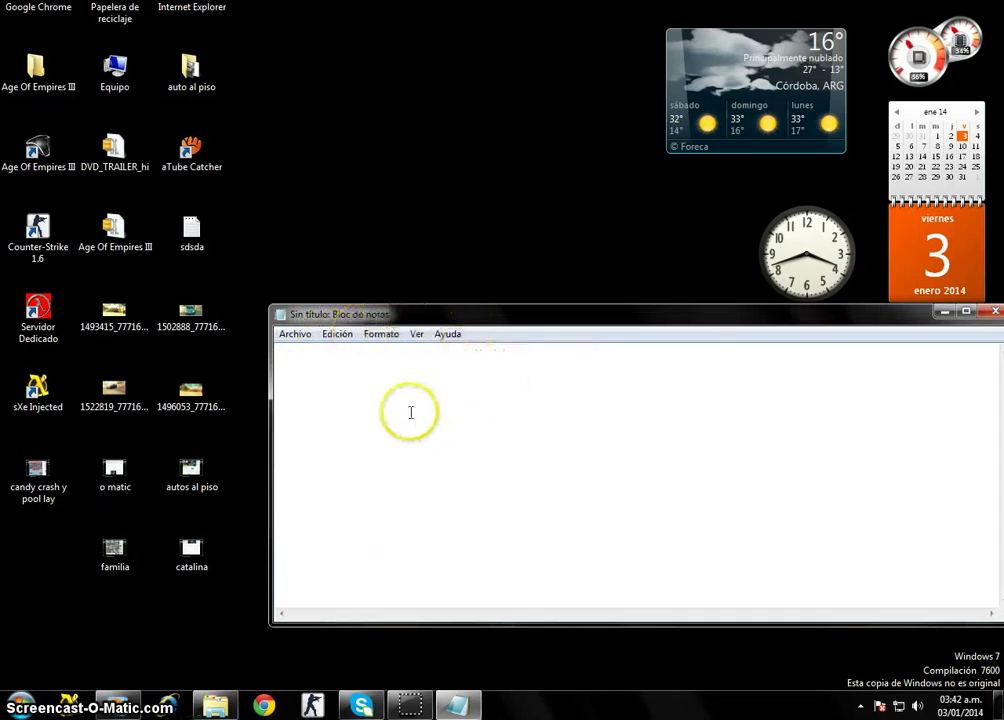
pyautogui.write('ESO FU')
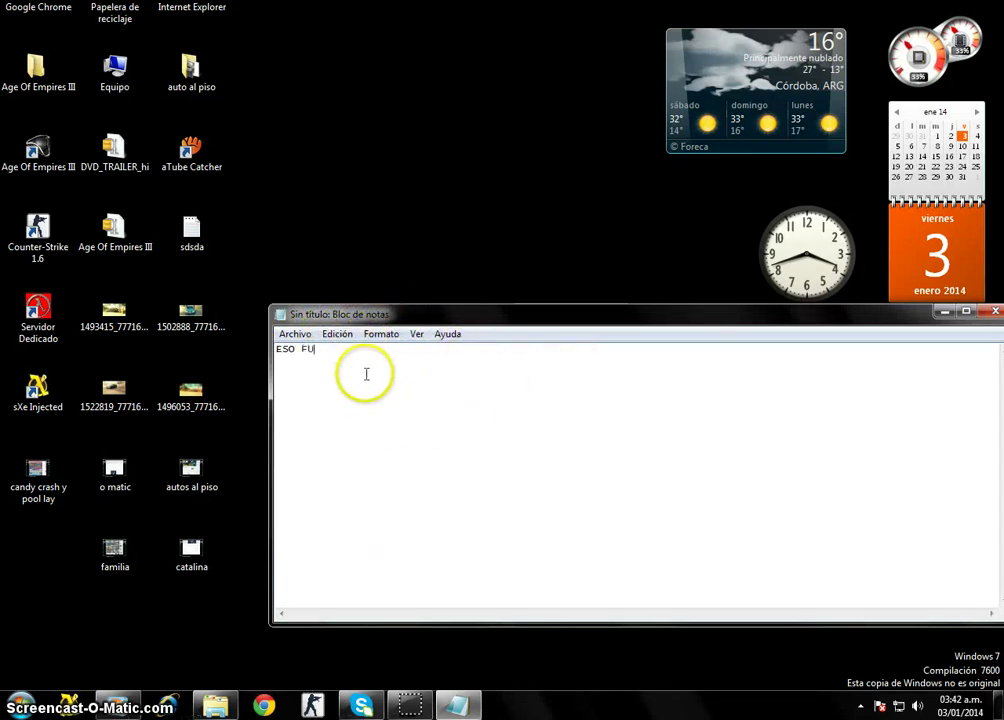
pyautogui.write('E TODO ESPERO Q')
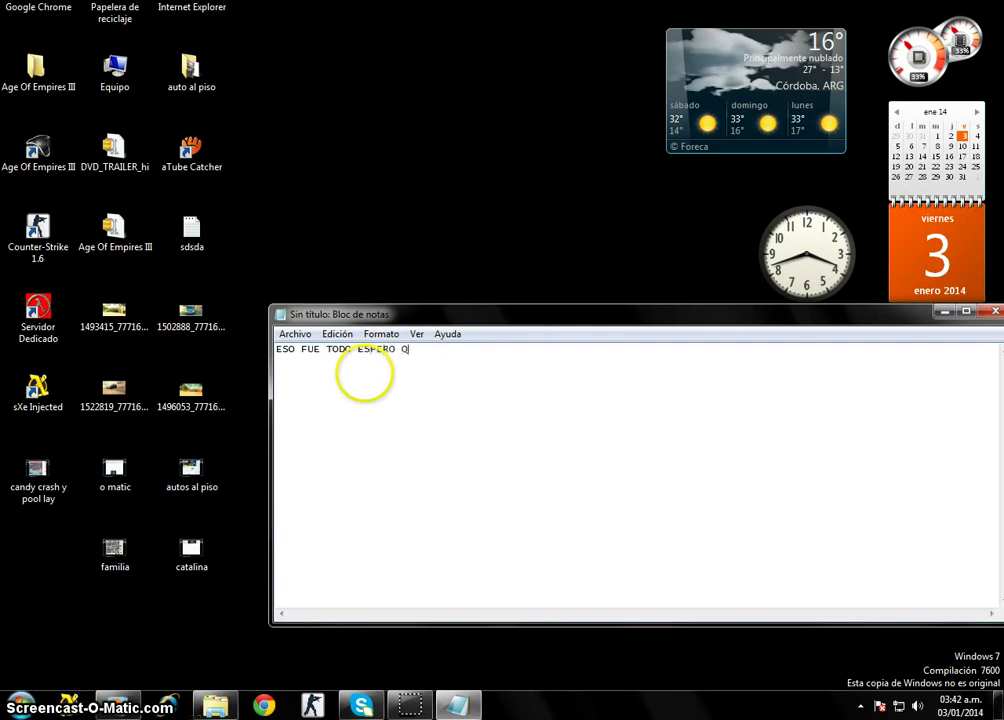
pyautogui.write('UE LE AYA SERVID')
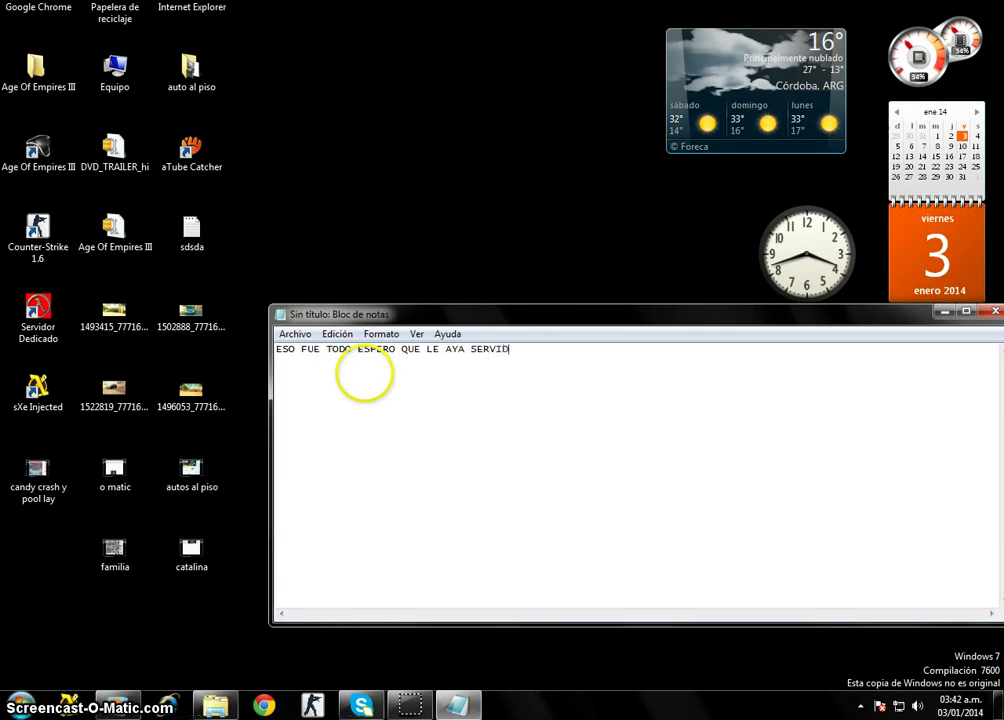
pyautogui.write('O PAR')
pyautogui.press('BackSpace')
pyautogui.write('PARA PO')
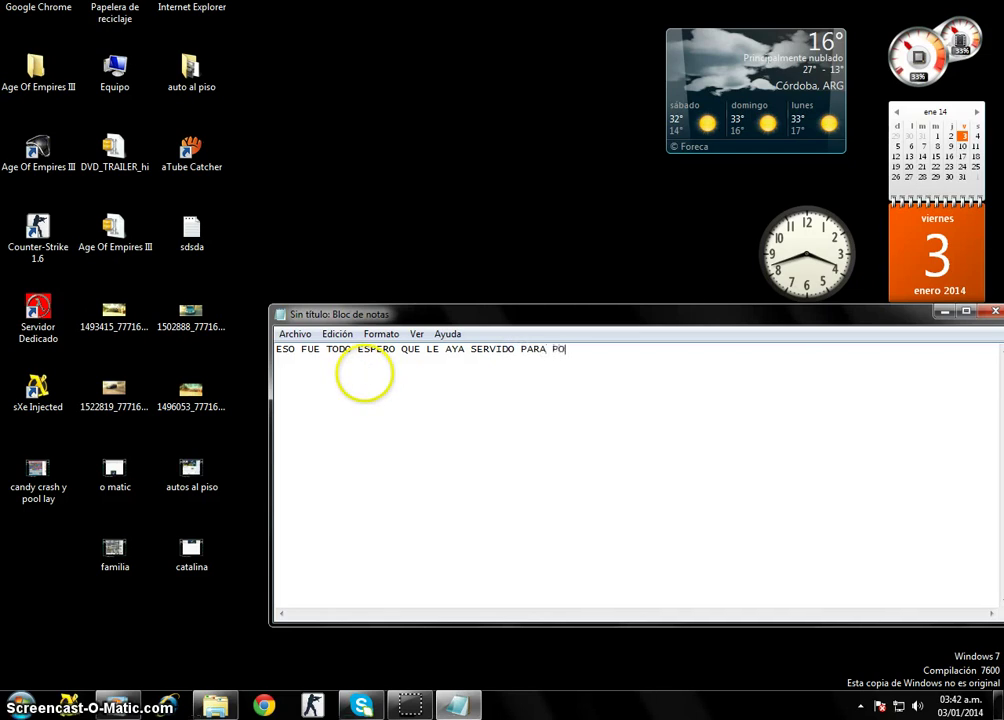
pyautogui.write('NER ESO CON VO')
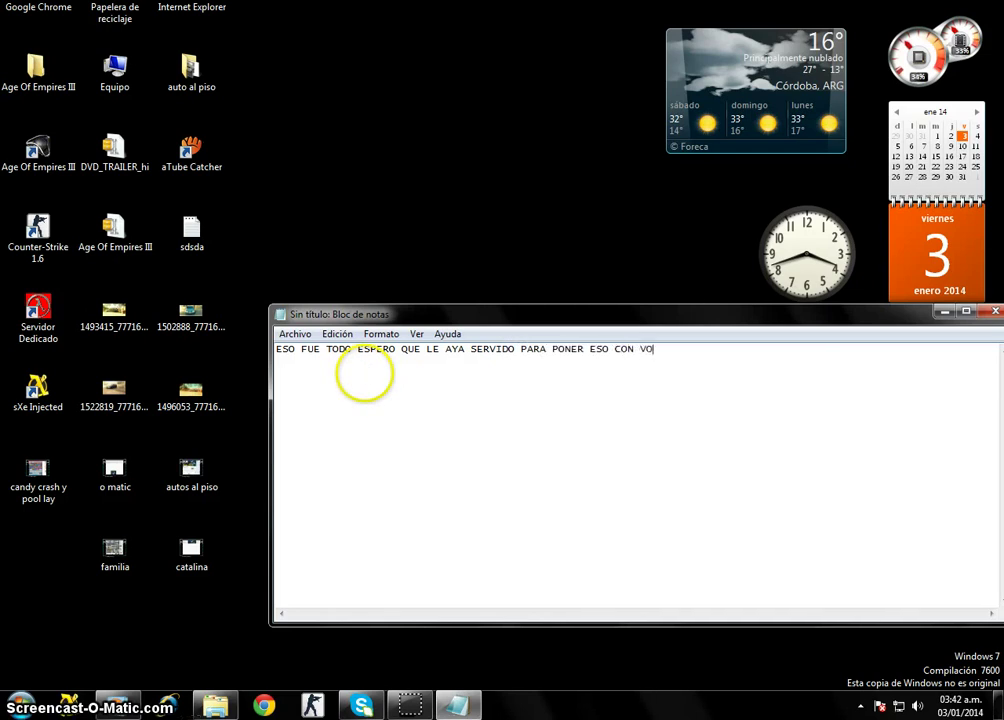
pyautogui.write('OTNO SECU')
pyautogui.press('BackSpace')
pyautogui.press('BackSpace')
pyautogui.press('BackSpace')
pyautogui.write('CUNADRIO ')
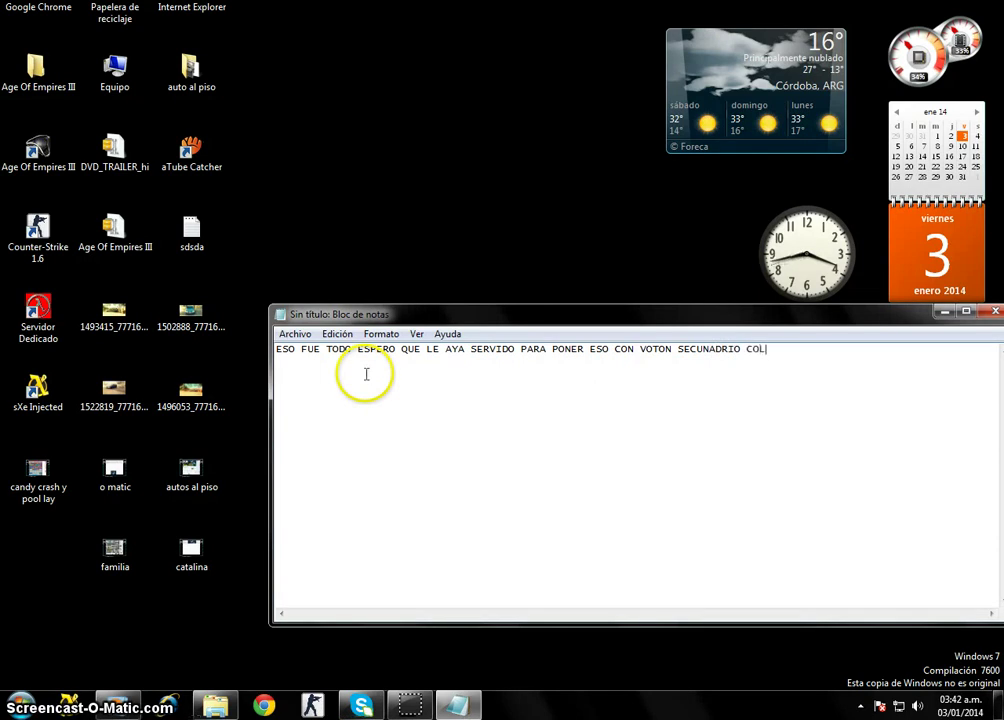
pyautogui.write('CLIJ D')
pyautogui.write('EREC')
pyautogui.press('BackSpace')
pyautogui.write('ECHO')
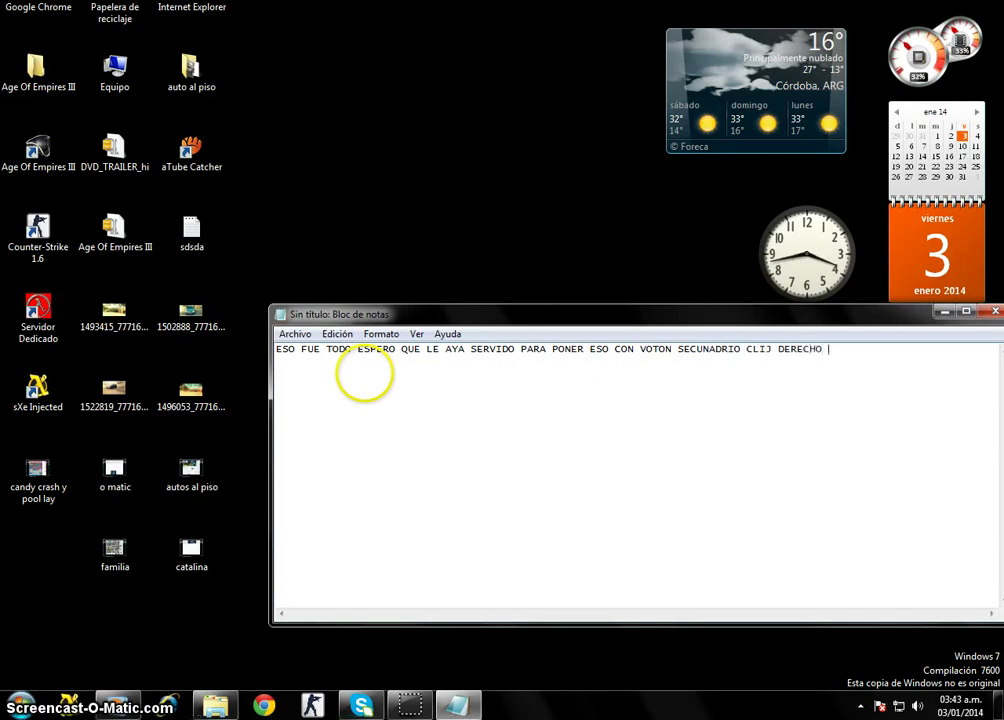
pyautogui.write(' MOUSE')
# Erase that message and type the farewell 'nO VEMOS HASTA PORXIMO TU'.
pyautogui.press('BackSpace')
pyautogui.press('BackSpace')
pyautogui.press('BackSpace')
pyautogui.press('BackSpace')
pyautogui.press('BackSpace')
pyautogui.press('BackSpace')
pyautogui.press('BackSpace')
pyautogui.press('BackSpace')
pyautogui.press('BackSpace')
pyautogui.press('BackSpace')
pyautogui.press('BackSpace')
pyautogui.press('BackSpace')
pyautogui.press('BackSpace')
pyautogui.press('BackSpace')
pyautogui.press('BackSpace')
pyautogui.press('BackSpace')
pyautogui.press('BackSpace')
pyautogui.press('BackSpace')
pyautogui.press('BackSpace')
pyautogui.press('BackSpace')
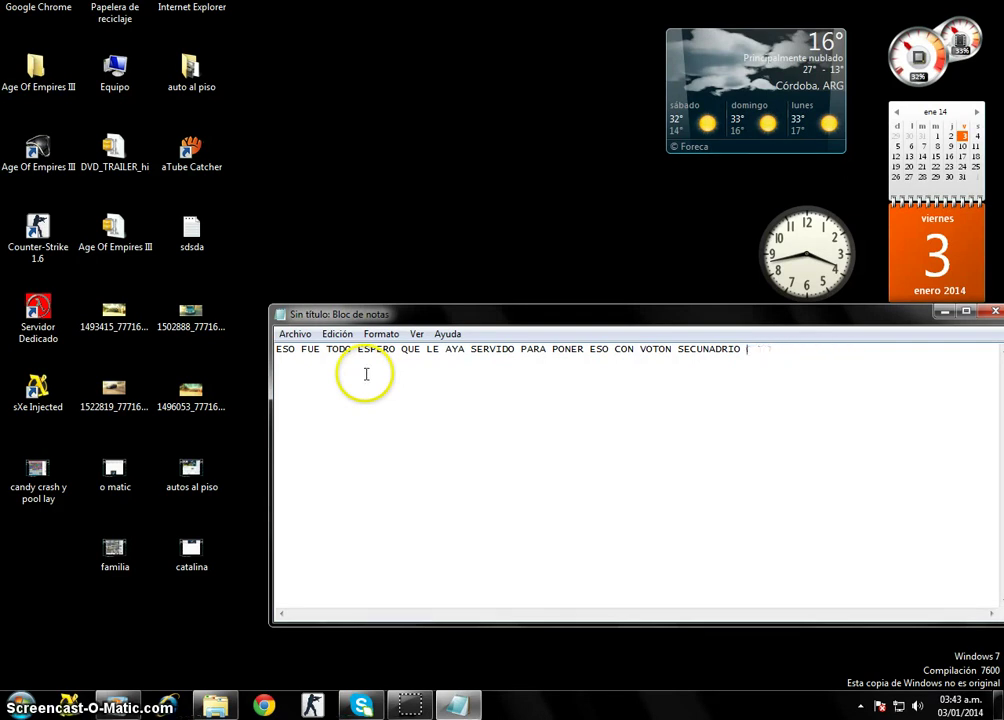
pyautogui.press('BackSpace')
pyautogui.press('BackSpace')
pyautogui.press('BackSpace')
pyautogui.press('BackSpace')
pyautogui.press('BackSpace')
pyautogui.press('BackSpace')
pyautogui.press('BackSpace')
pyautogui.press('BackSpace')
pyautogui.press('BackSpace')
pyautogui.press('BackSpace')
pyautogui.press('BackSpace')
pyautogui.press('BackSpace')
pyautogui.press('BackSpace')
pyautogui.press('BackSpace')
pyautogui.press('BackSpace')
pyautogui.press('BackSpace')
pyautogui.press('BackSpace')
pyautogui.press('BackSpace')
pyautogui.press('BackSpace')
pyautogui.press('BackSpace')
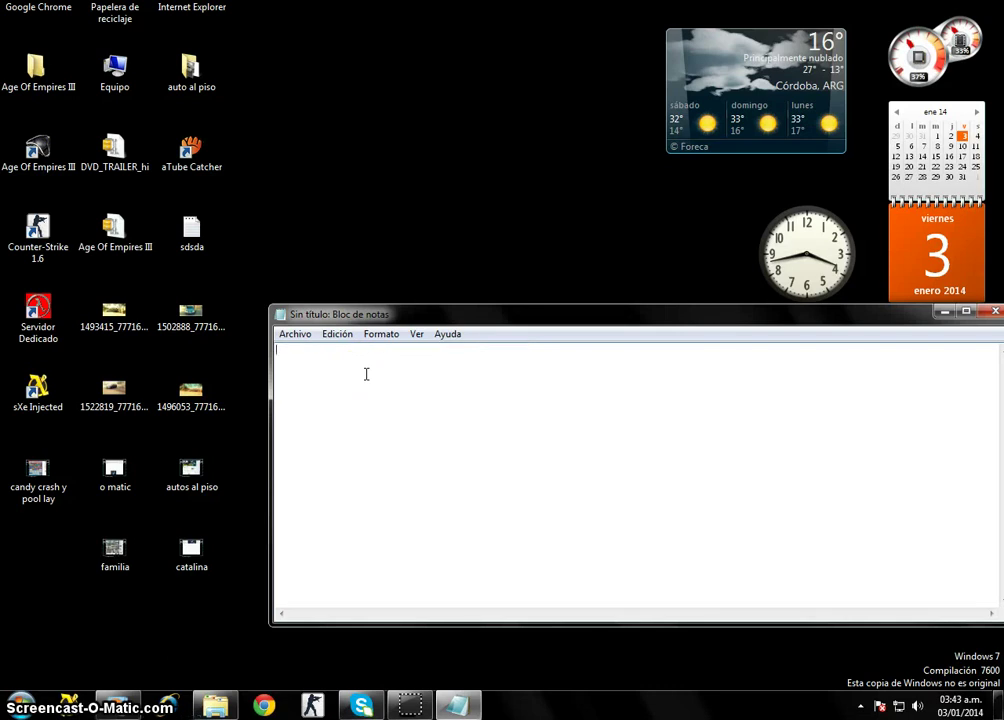
pyautogui.write('nO VEMOS')
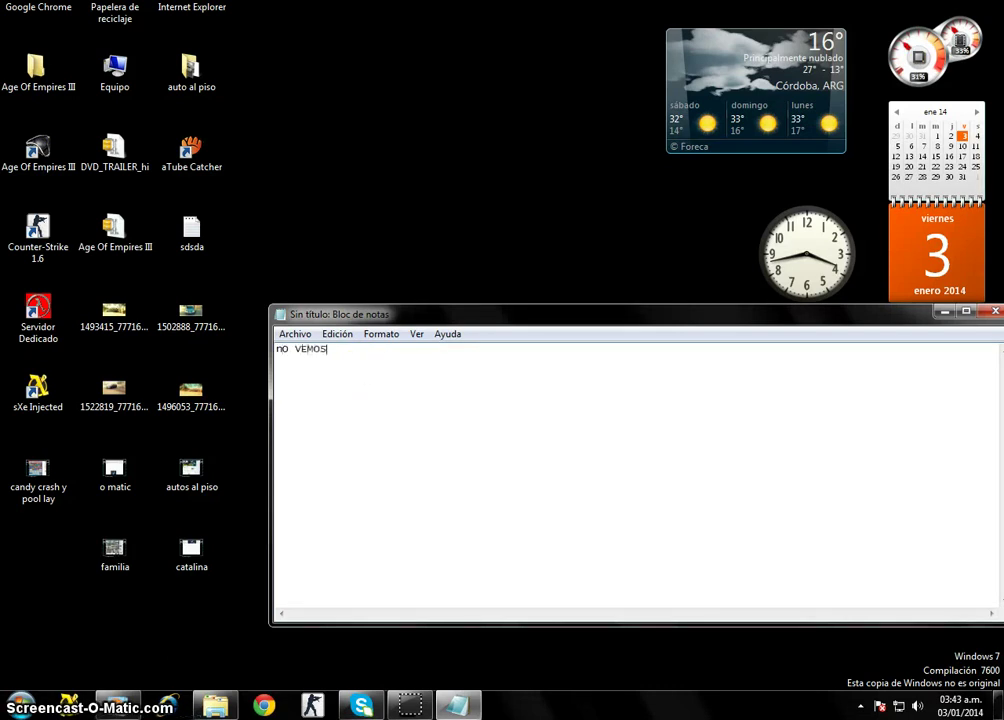
pyautogui.write(' HASTA POR')
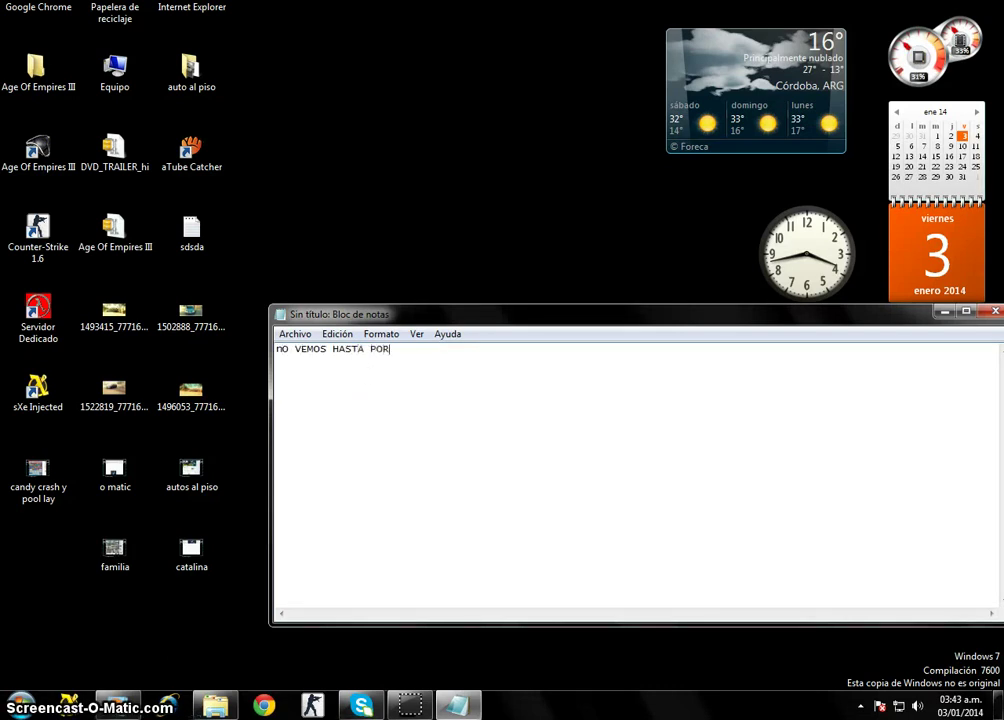
pyautogui.write('XIMO T')
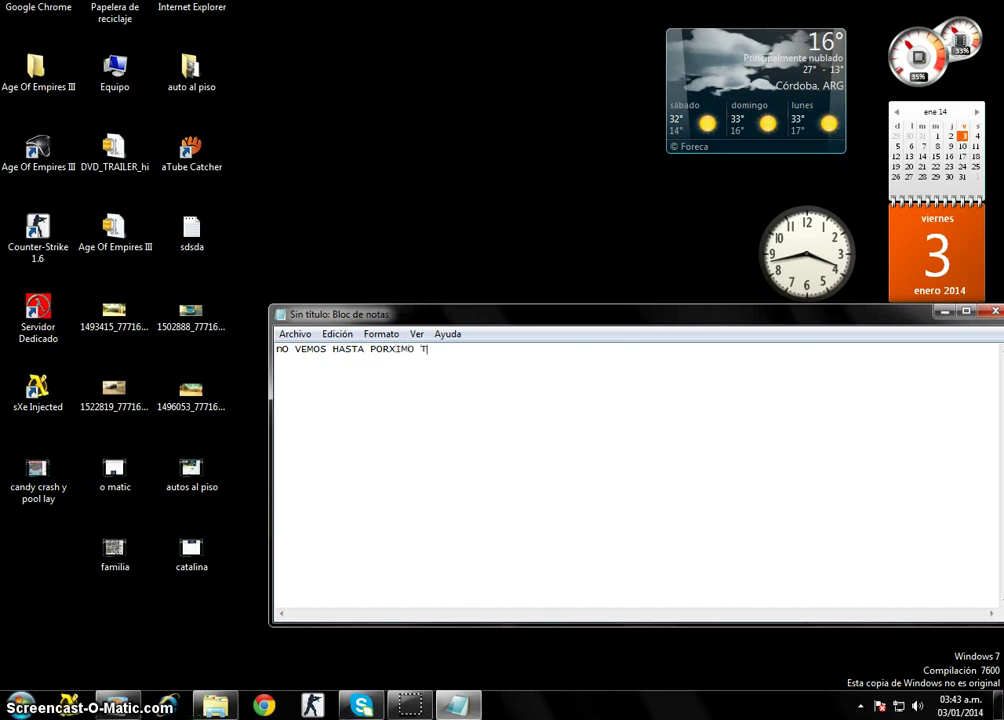
pyautogui.write('UTU')
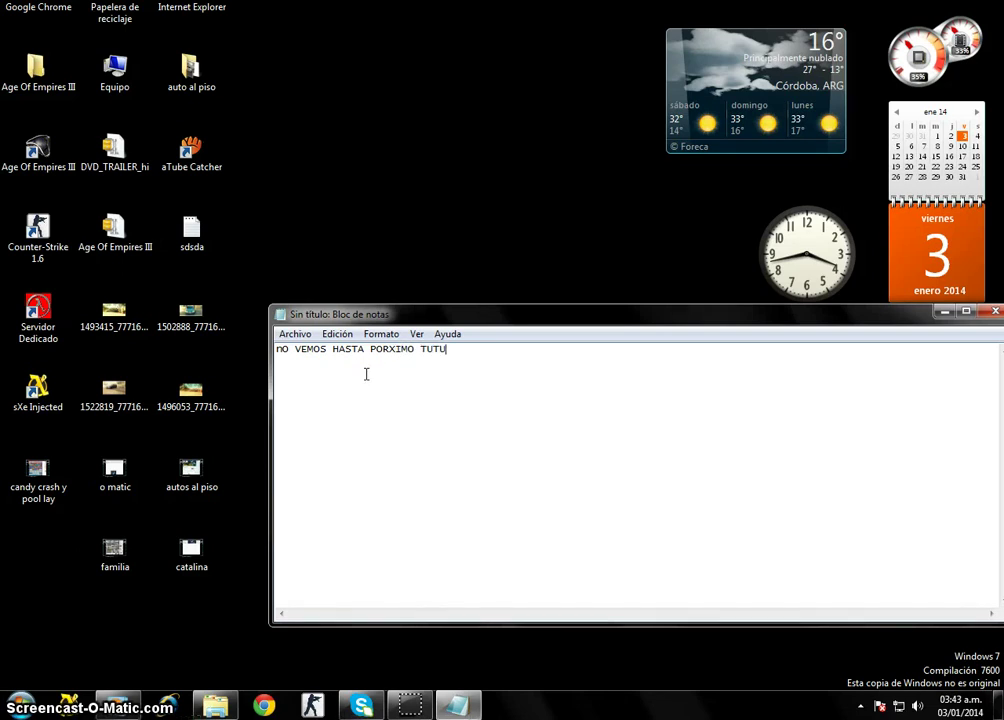